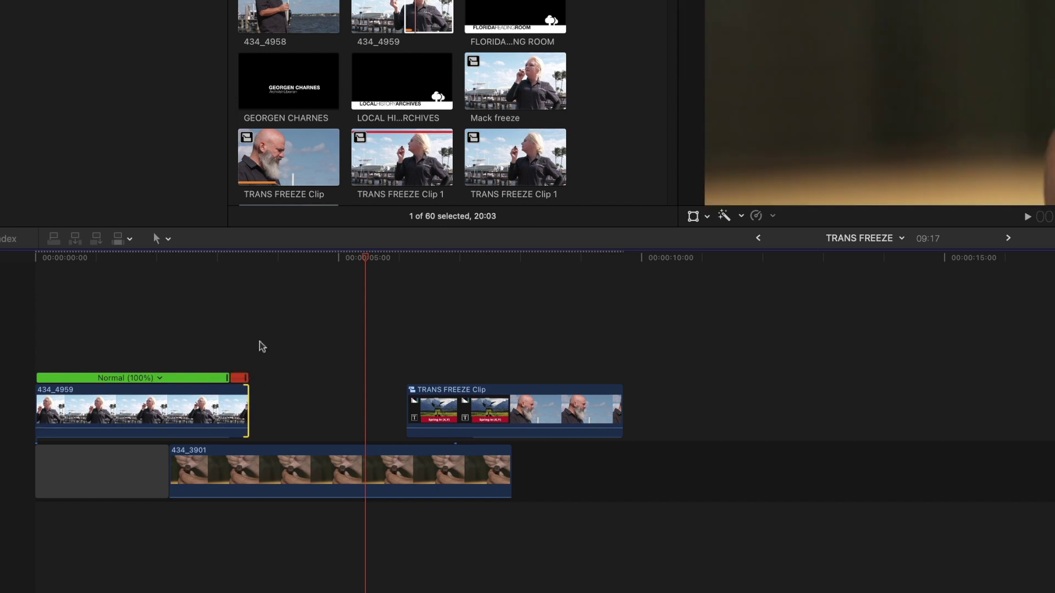
Add the TransFreeze title Horizontal Wipe Out above the freeze-frame section at the end of clip 434_4959 and select it
left_click(235, 258)
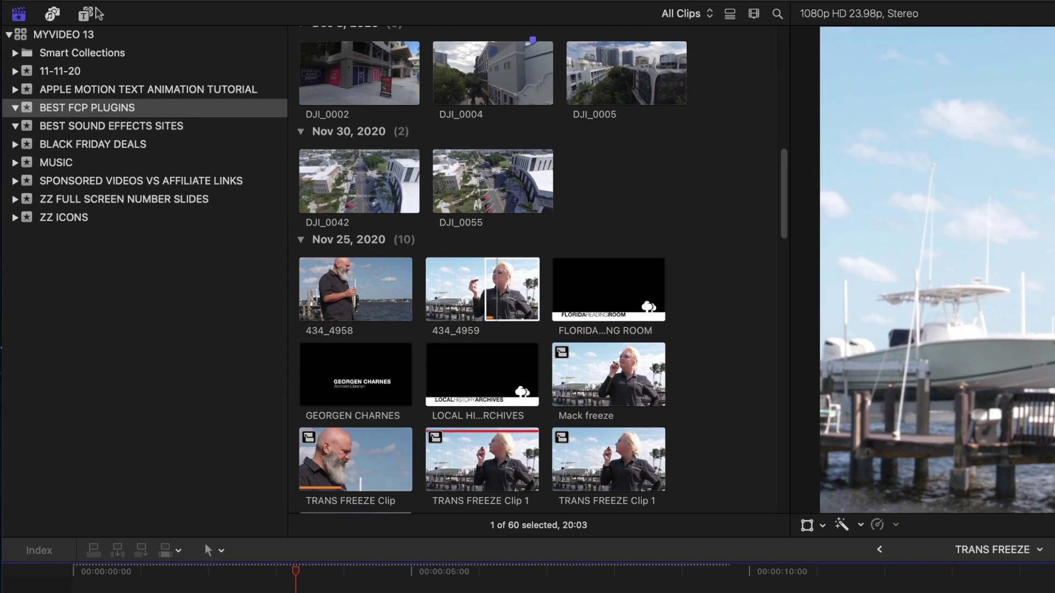
left_click(88, 13)
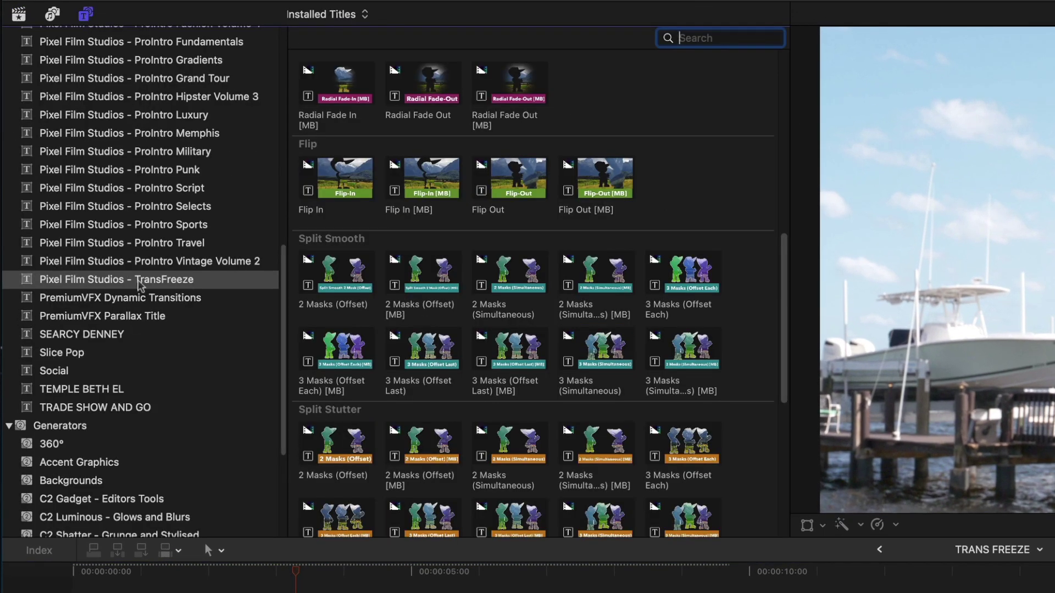
scroll(602, 301, "down", 8)
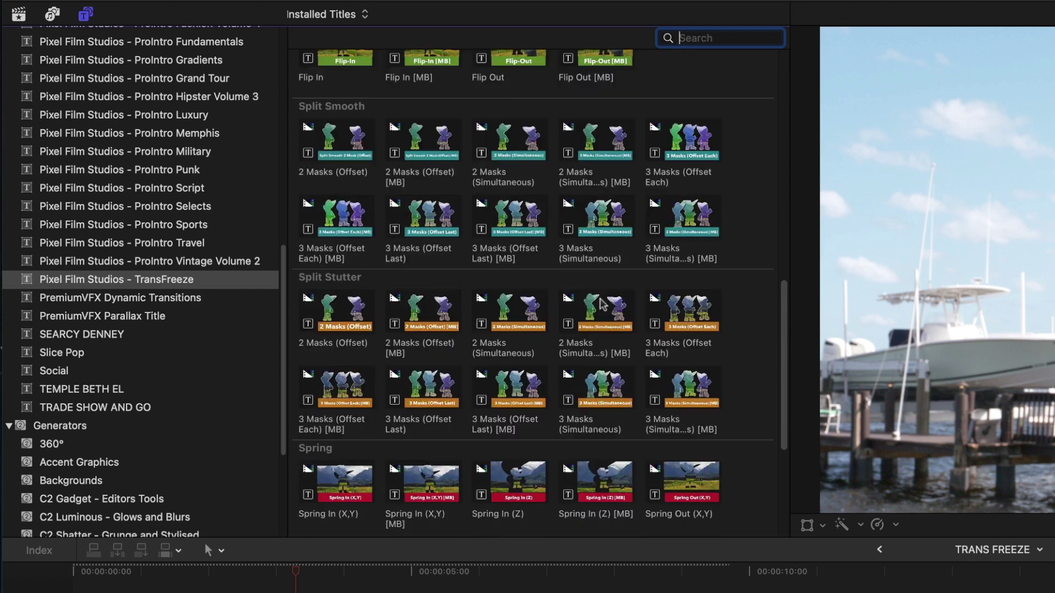
scroll(698, 480, "down", 1)
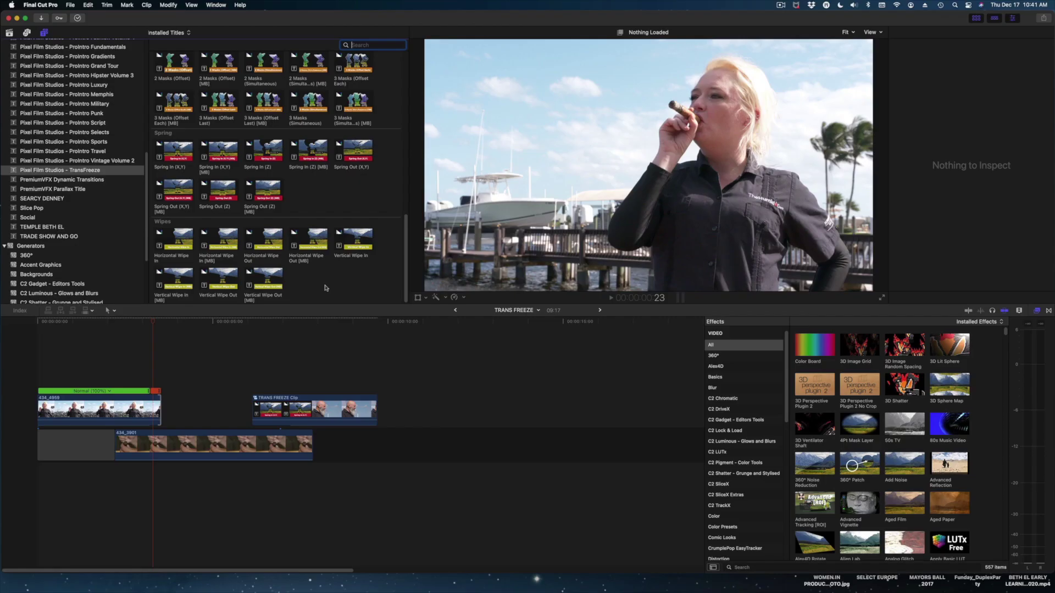
left_click(286, 237)
left_click_drag(273, 245, 126, 380)
key("super+equal")
key("super+equal")
key("super+equal")
left_click(154, 380)
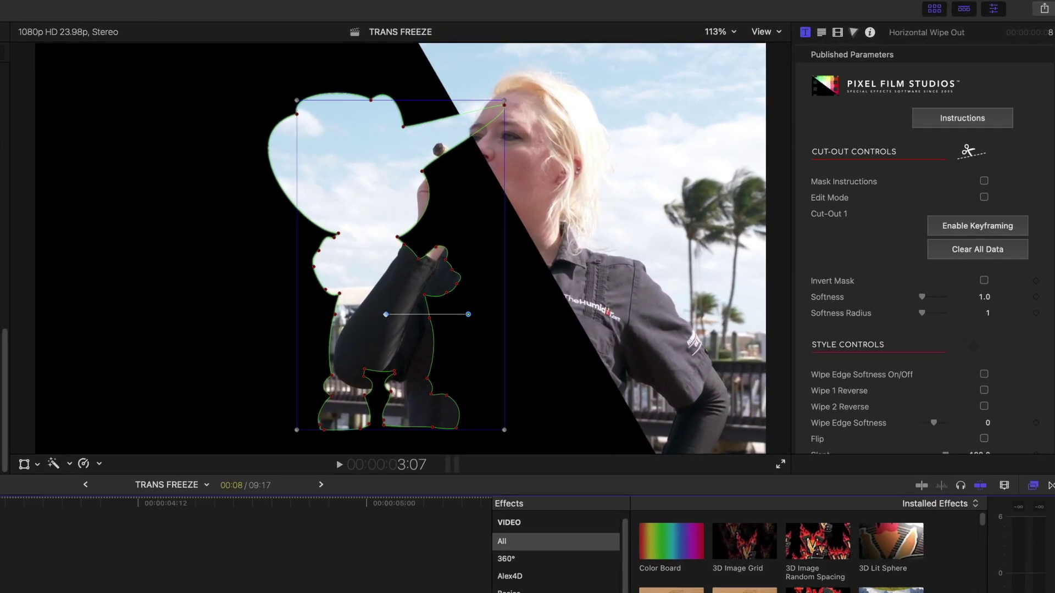
Park the playhead at 3:05 in the Horizontal Wipe Out title and clear all data of its default Cut-Out 1 mask
key("Left")
key("Left")
key("Right")
key("Right")
key("Left")
key("Left")
key("Left")
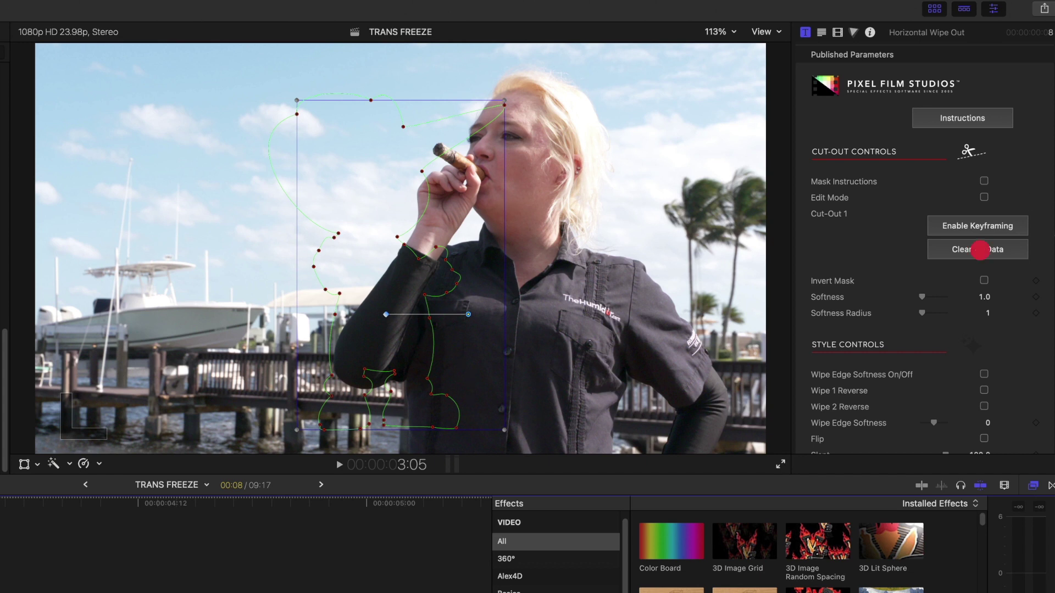
left_click(994, 254)
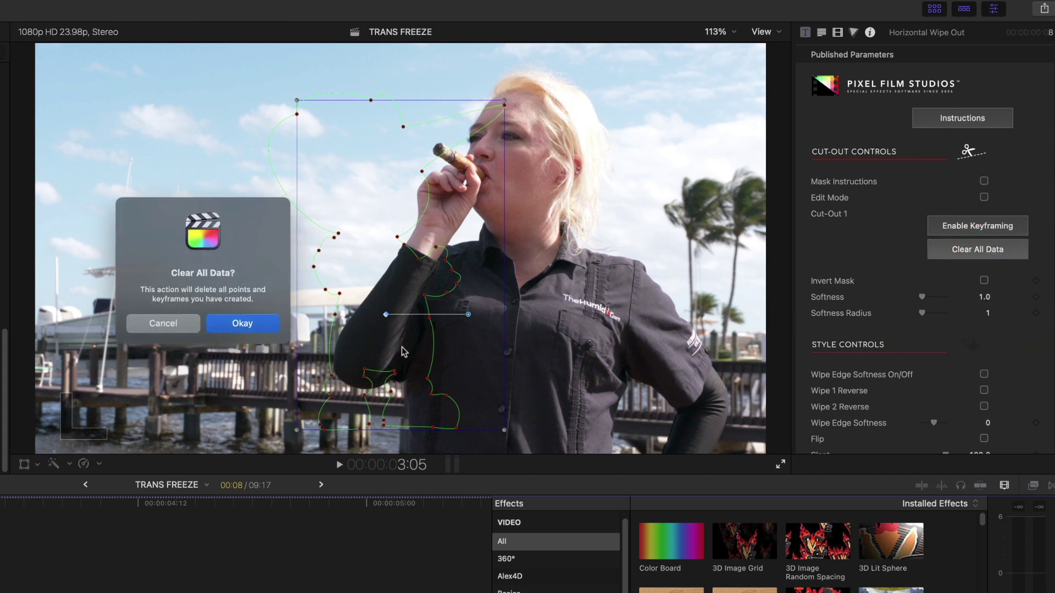
left_click(257, 327)
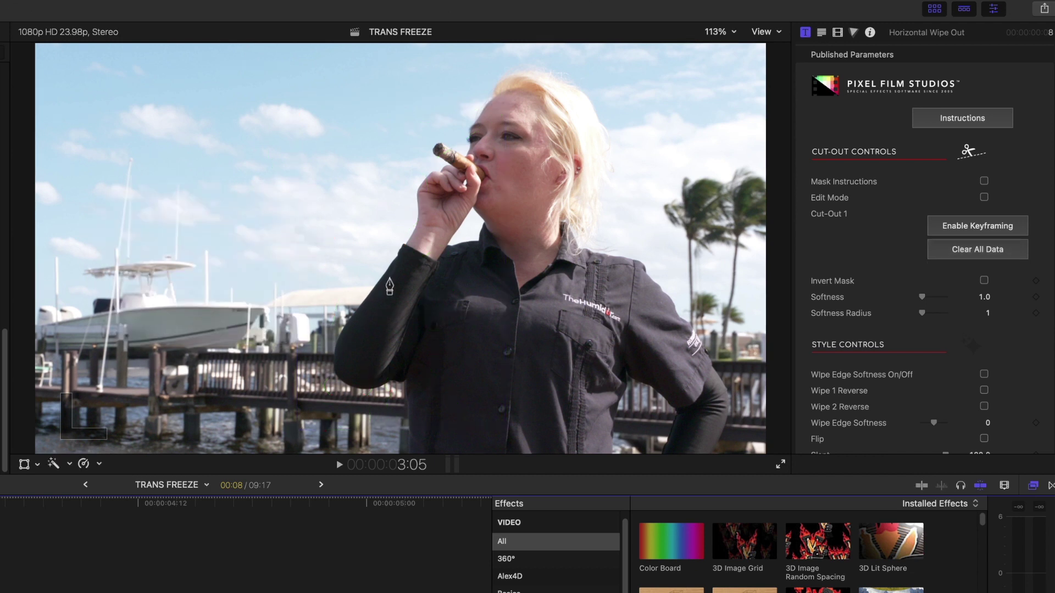
Draw a closed cut-out mask around the woman, following her hand, cigar, head, shoulders, both arms and torso
left_click(418, 221)
left_click(417, 192)
left_click(423, 182)
left_click(437, 157)
left_click(432, 150)
left_click(436, 143)
left_click(443, 140)
left_click(450, 146)
left_click(499, 82)
left_click(529, 68)
left_click(560, 78)
left_click(586, 95)
left_click(605, 133)
left_click(601, 181)
left_click(577, 223)
left_click(605, 254)
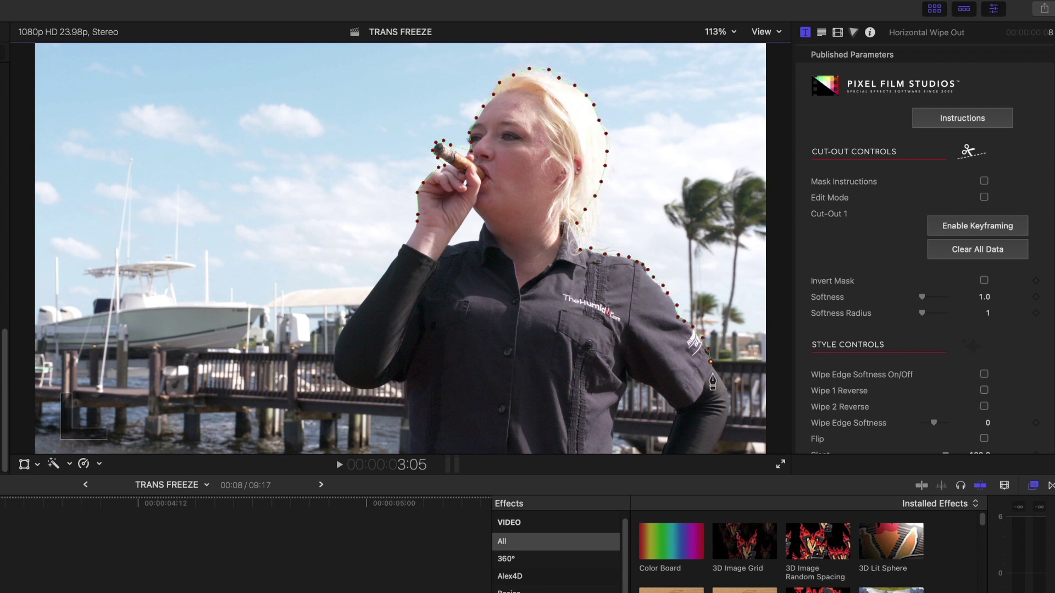
left_click(713, 446)
left_click(666, 451)
left_click(675, 417)
left_click(648, 382)
left_click(627, 385)
left_click(615, 418)
left_click(614, 448)
left_click(410, 453)
left_click(409, 442)
left_click(410, 427)
left_click(407, 416)
left_click(407, 379)
left_click(396, 381)
left_click(367, 388)
left_click(352, 384)
left_click(339, 373)
left_click(337, 351)
left_click(346, 329)
left_click(359, 309)
left_click(377, 288)
left_click(414, 241)
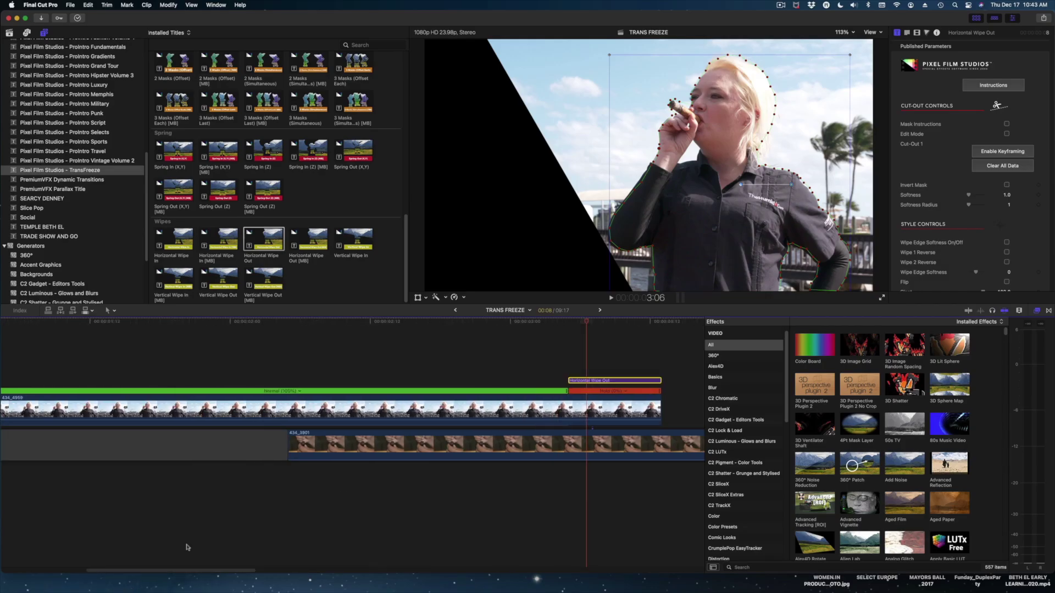
Make a compound clip named MACK SMOKING from clip 434_4959
left_click(590, 417)
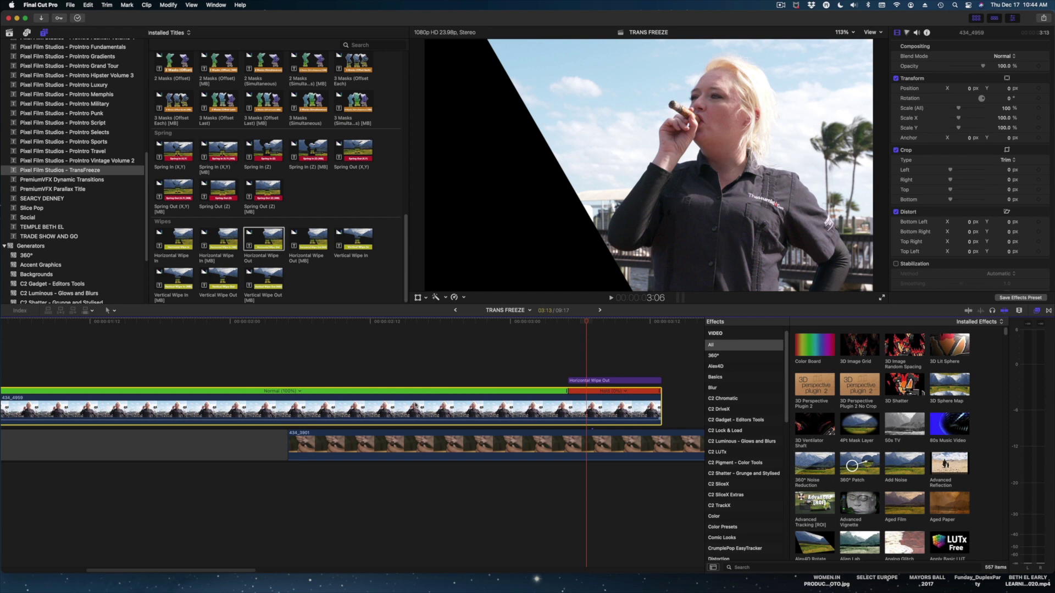
key("alt+g")
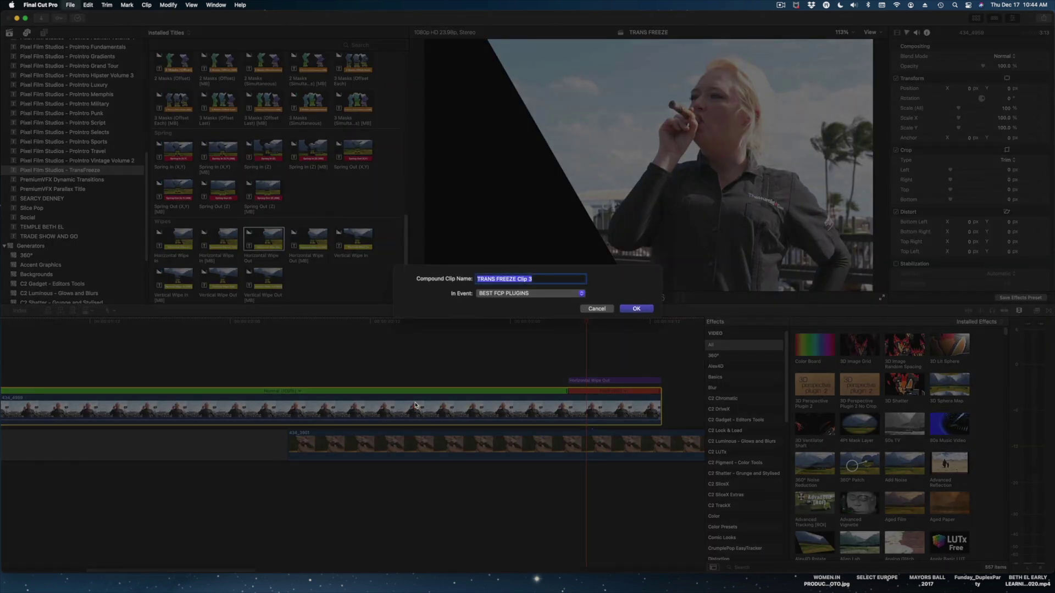
type("MA")
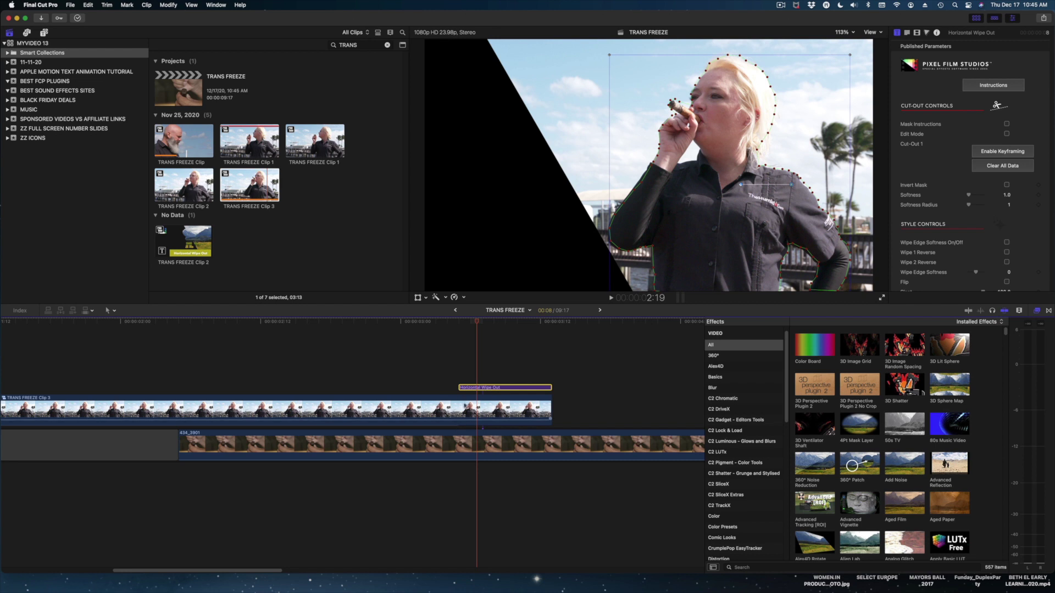
Move the Horizontal Wipe Out title inside compound clip TRANS FREEZE Clip 3, over the end of MACK SMOKING, and return to the project
left_click(465, 407)
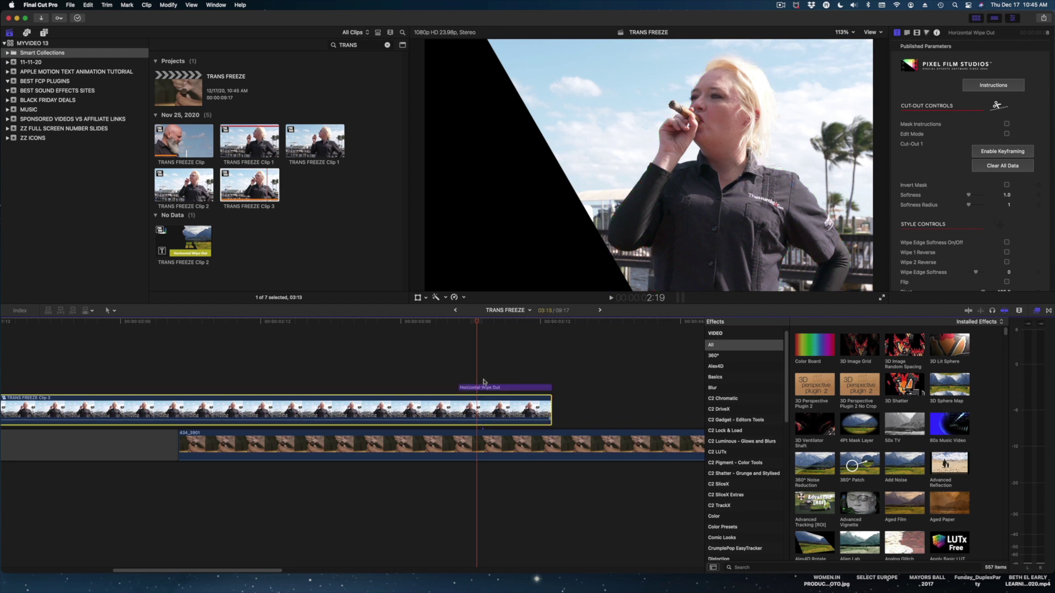
left_click(483, 388)
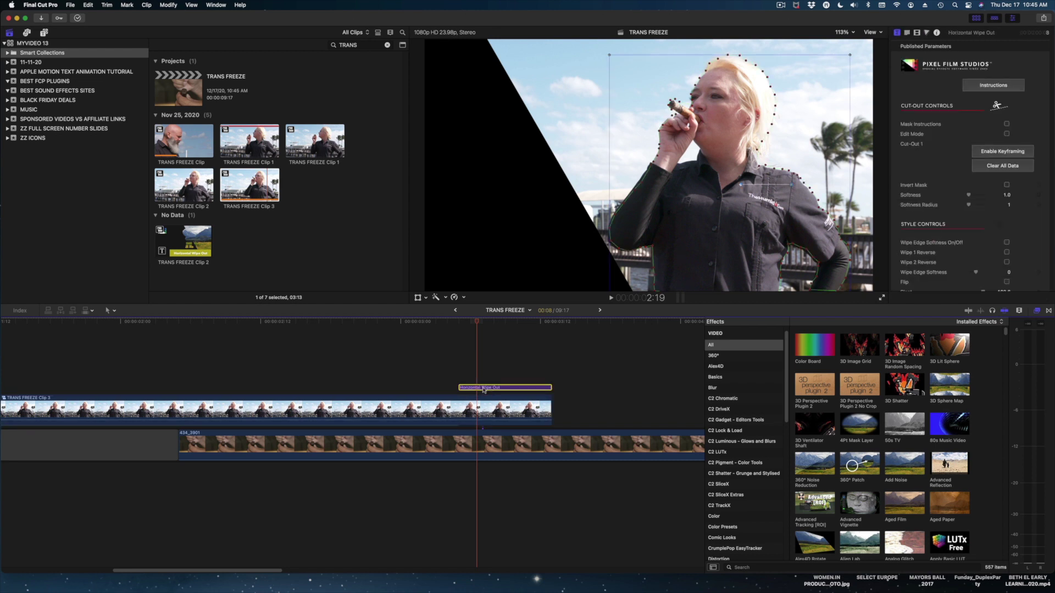
key("Delete")
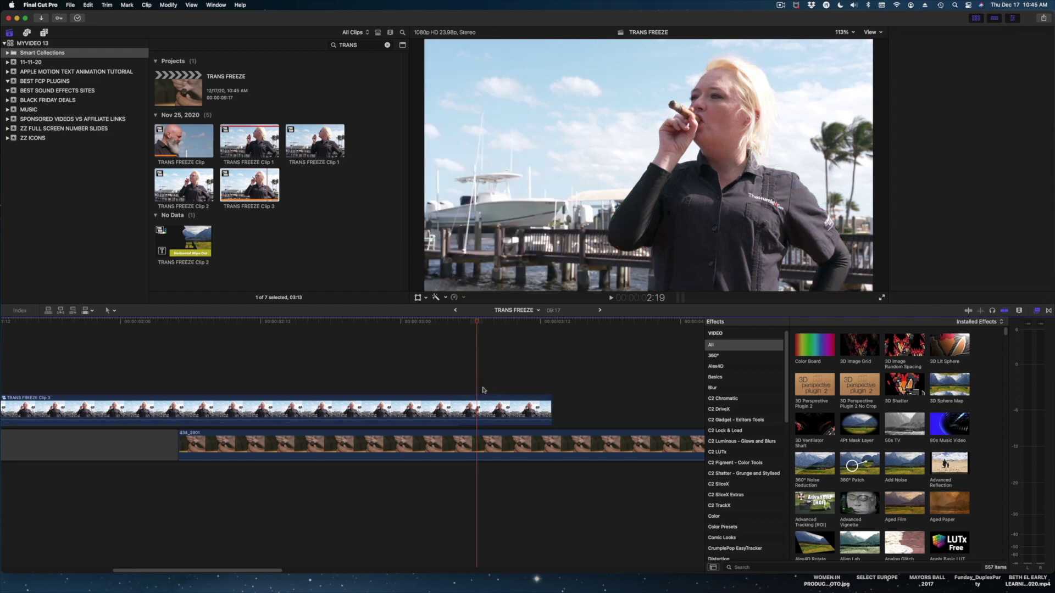
left_click(474, 405)
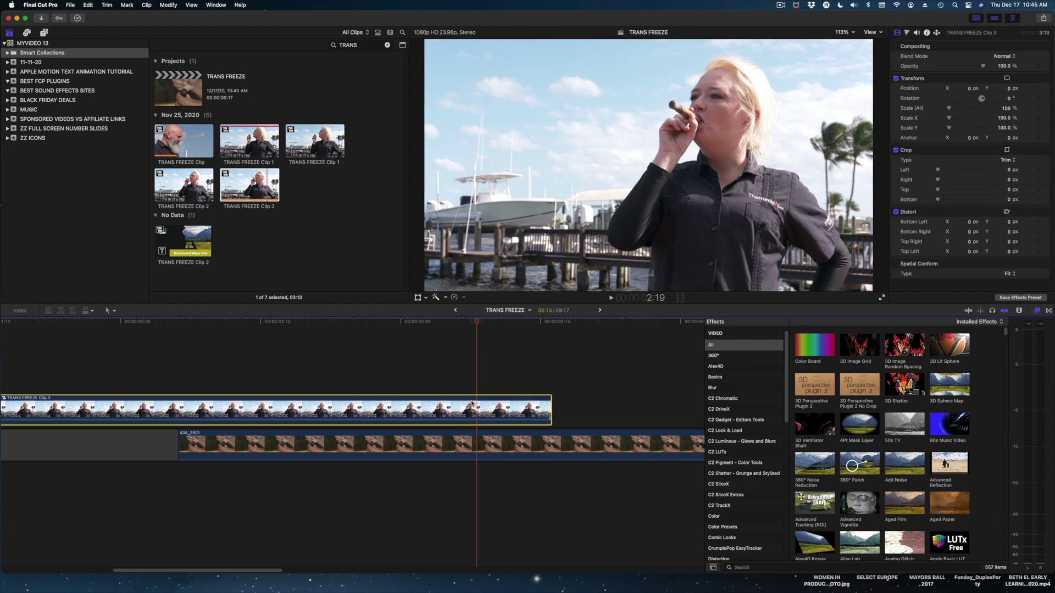
double_click(474, 405)
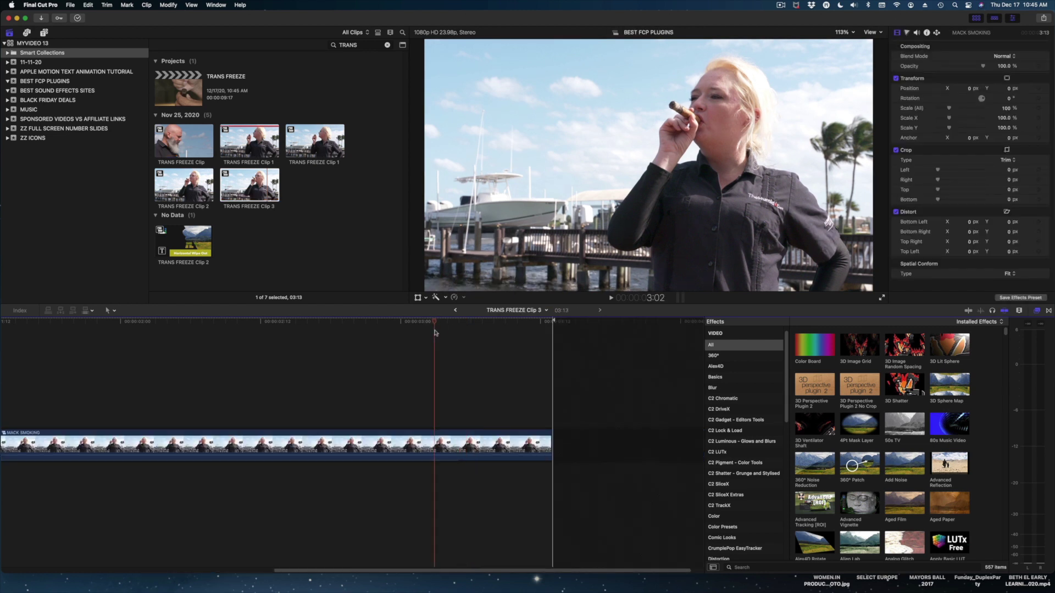
key("super+v")
left_click_drag(477, 423, 512, 423)
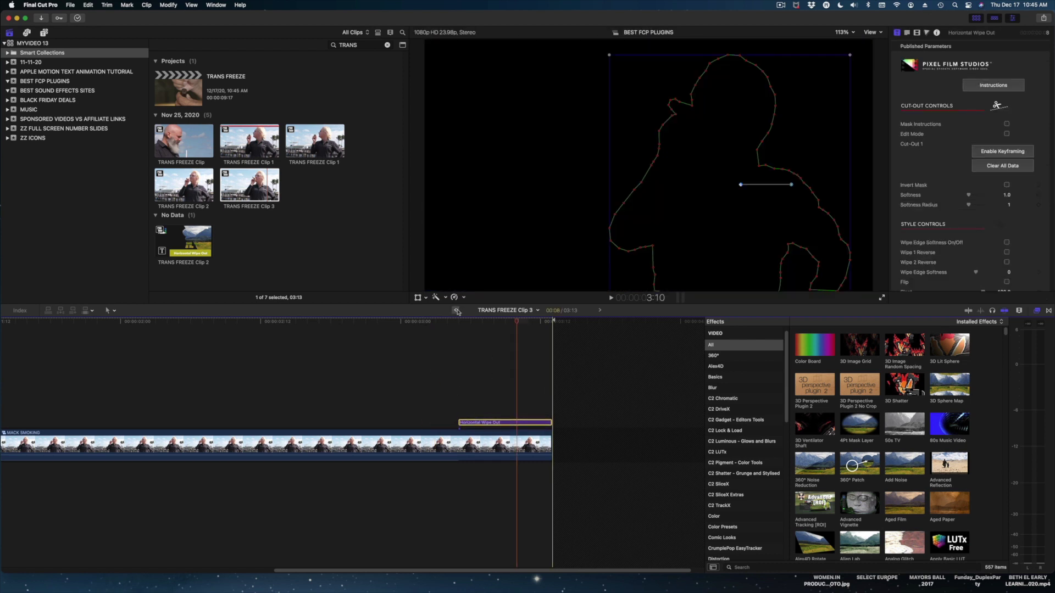
left_click(457, 312)
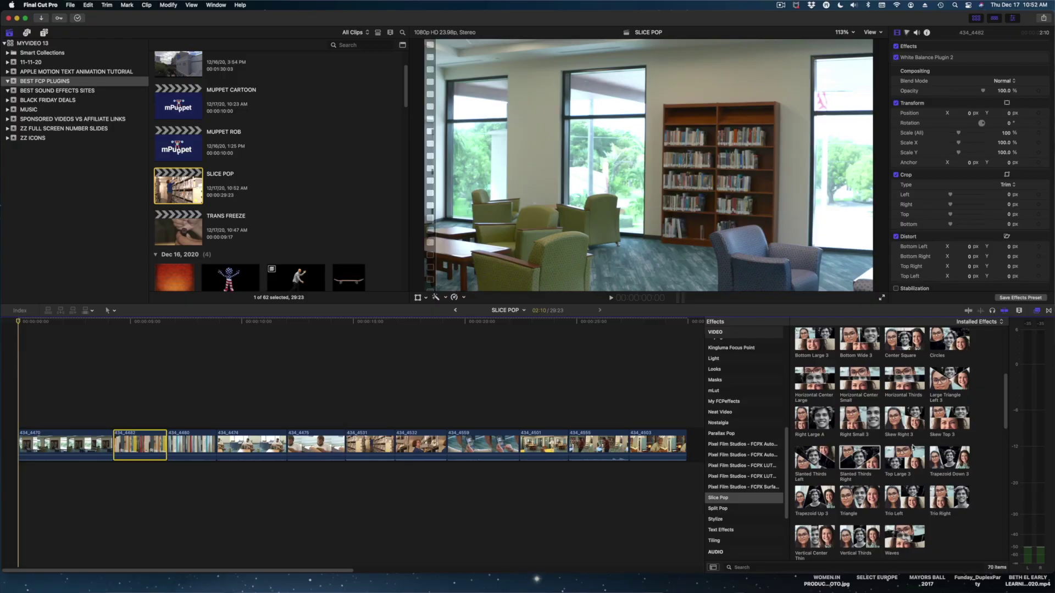
Look through the Slice Pop effects, examining the split-screen layouts from 2 up to 10 screens
scroll(912, 448, "up", 3)
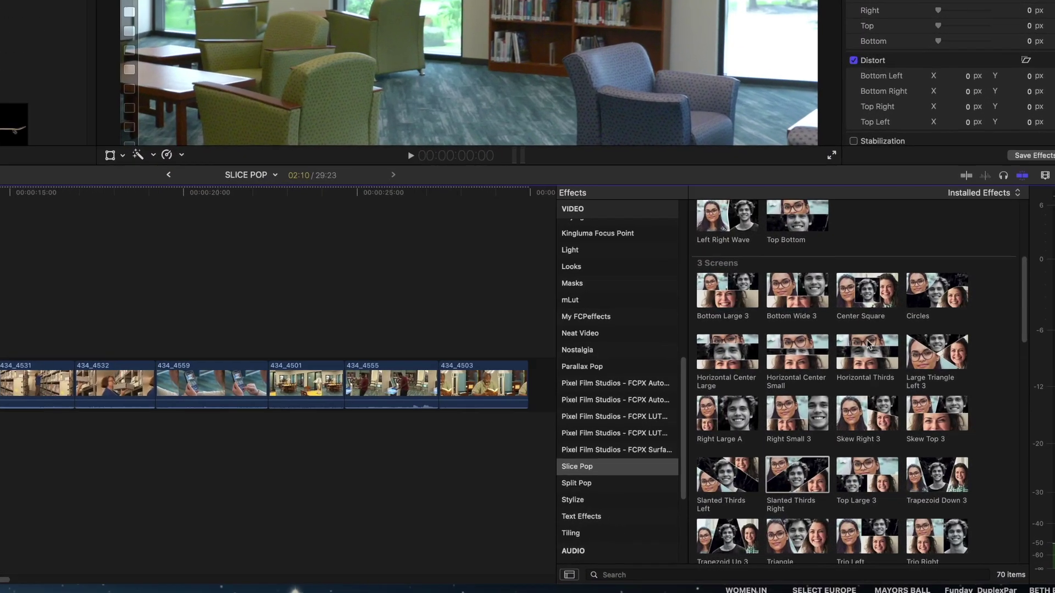
scroll(883, 417, "up", 2)
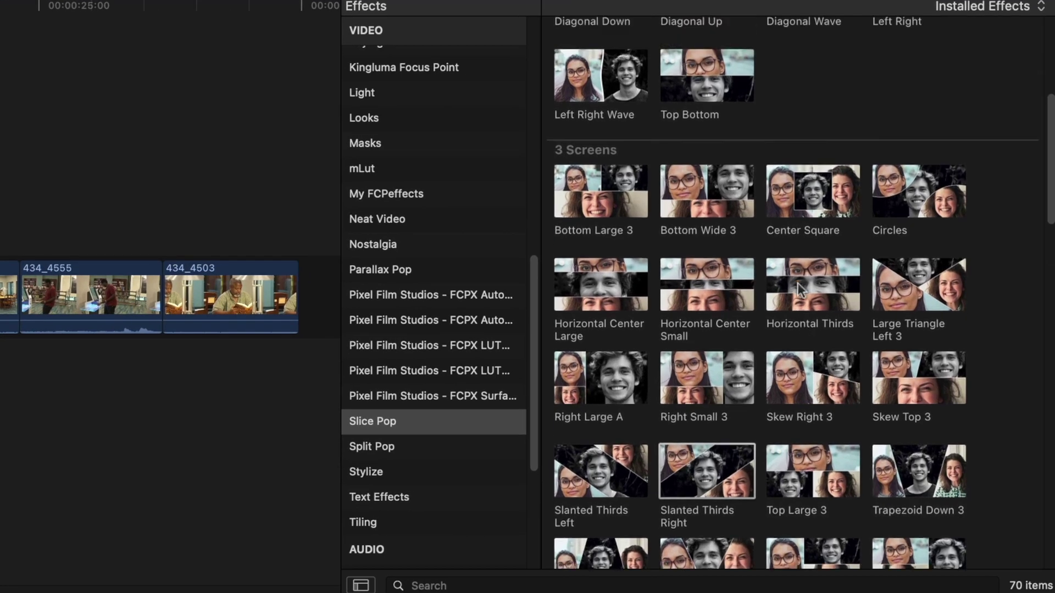
scroll(796, 283, "down", 6)
scroll(797, 288, "down", 8)
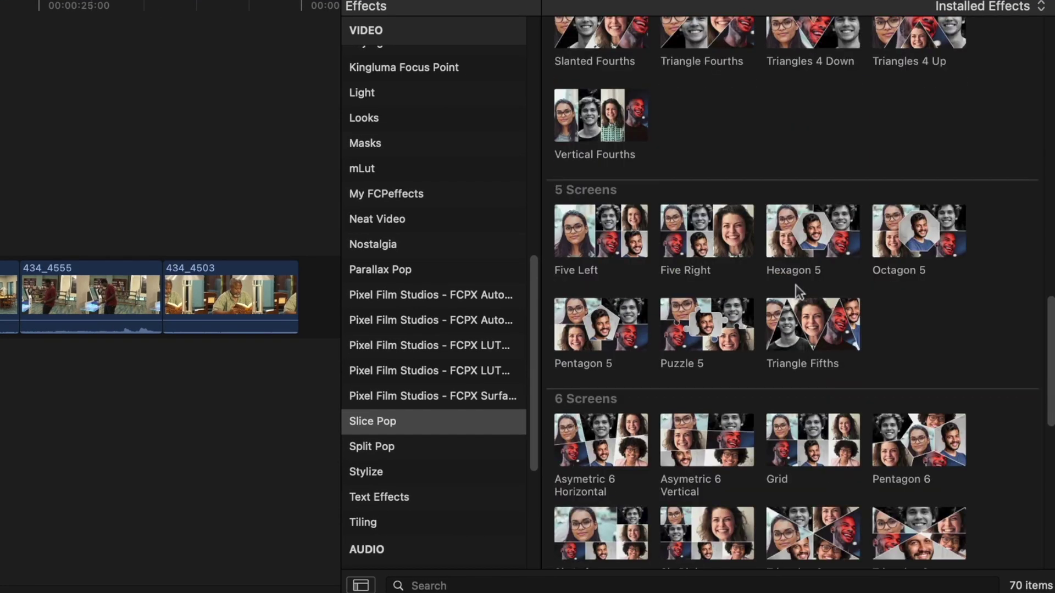
scroll(796, 286, "down", 3)
scroll(783, 275, "up", 7)
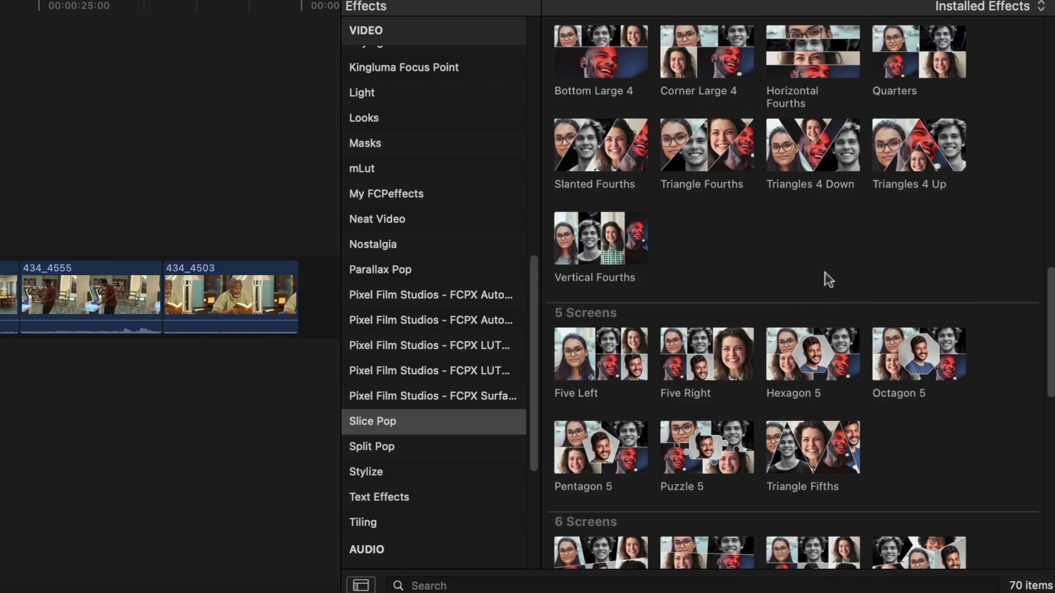
scroll(826, 271, "down", 15)
scroll(814, 321, "down", 8)
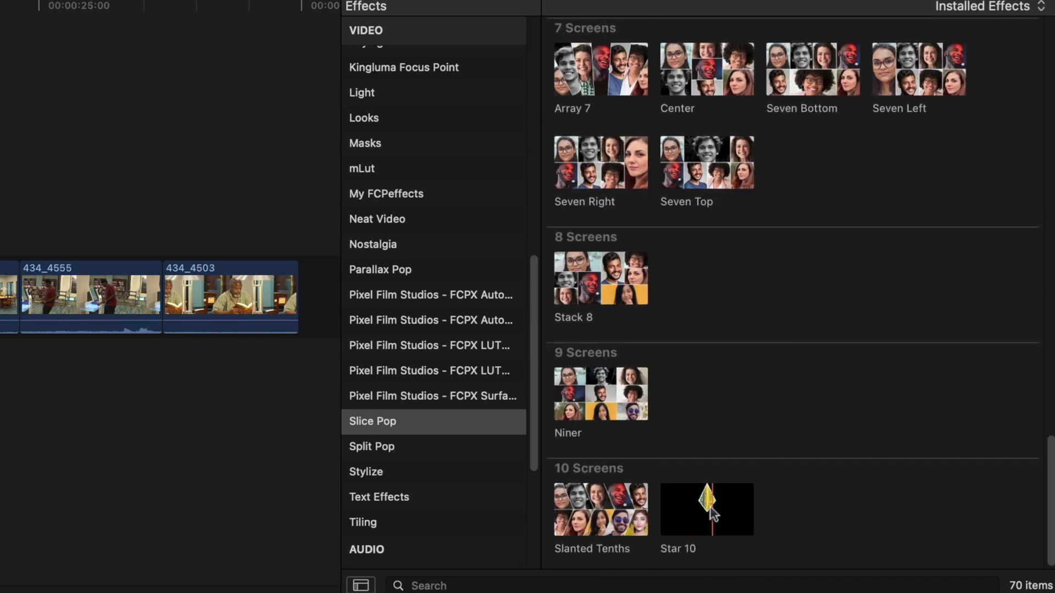
scroll(875, 351, "up", 15)
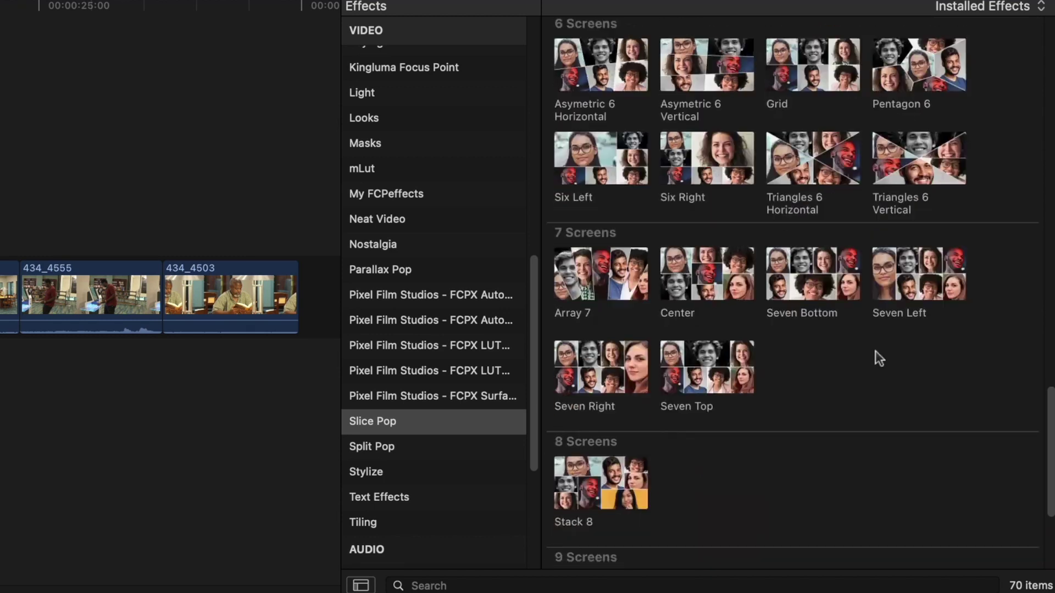
scroll(875, 353, "up", 6)
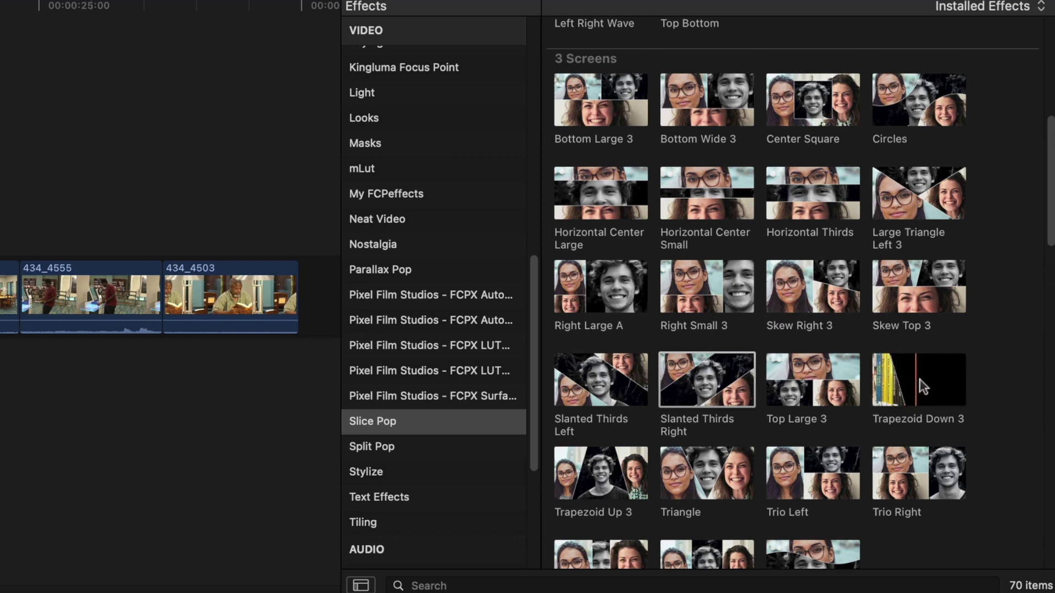
Preview the Trapezoid Down 3 effect, apply it to clip 434_4559 and view the result at 20:04
left_click_drag(901, 401, 934, 395)
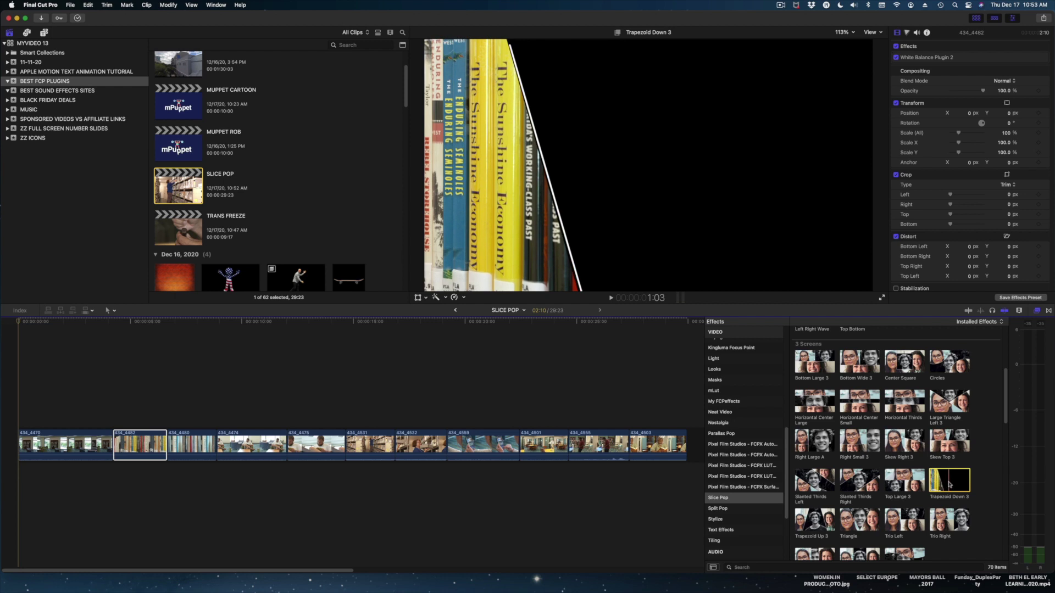
left_click_drag(950, 485, 484, 442)
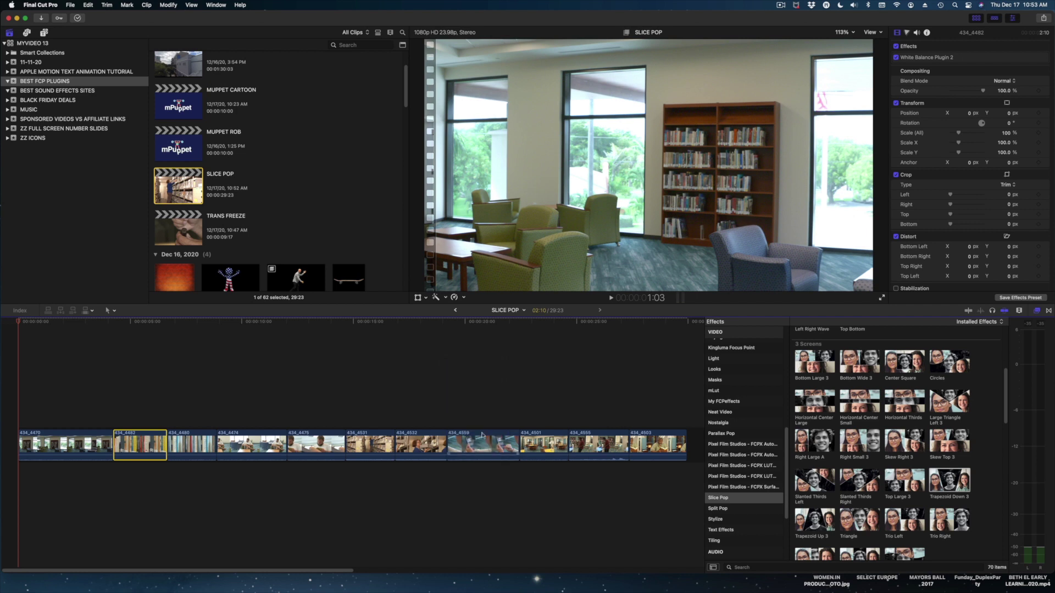
left_click_drag(479, 319, 468, 320)
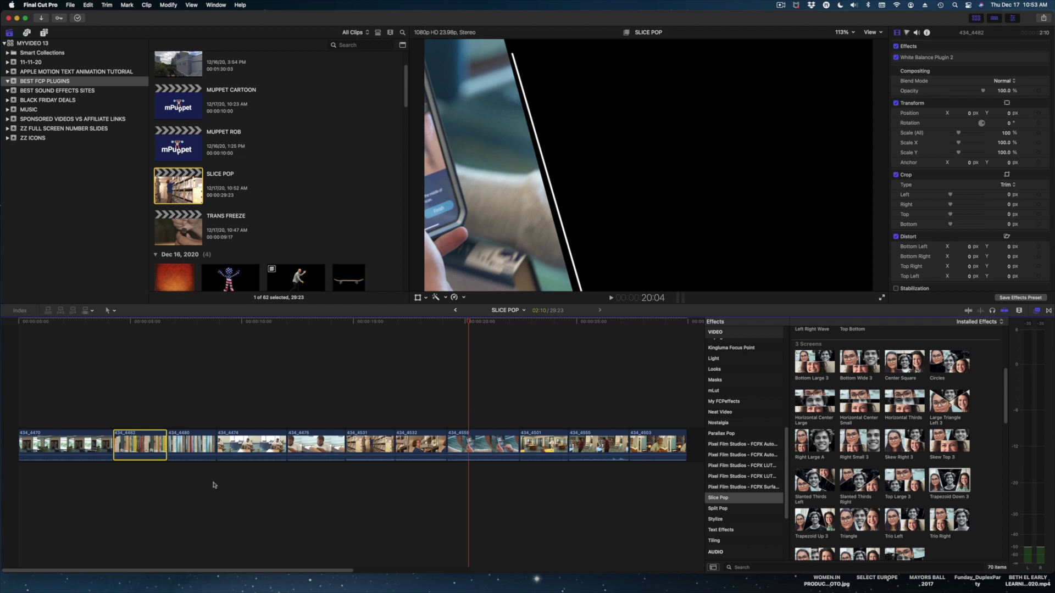
Stack clips 434_4482 and 434_4503 above clip 434_4559 at matching length and apply Trapezoid Down 3 to both
left_click_drag(140, 450, 465, 406)
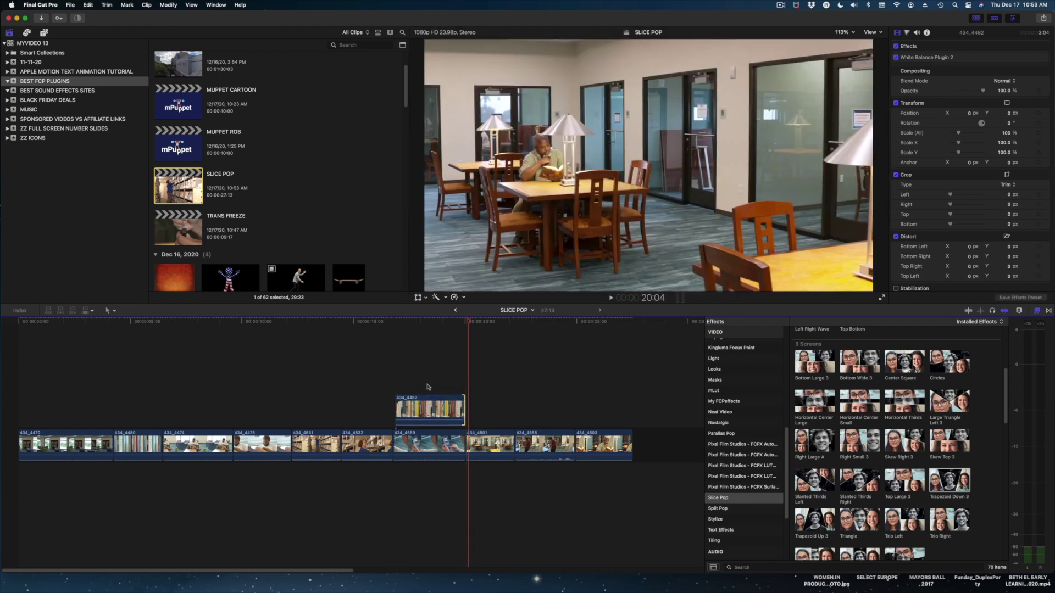
left_click_drag(605, 444, 465, 372)
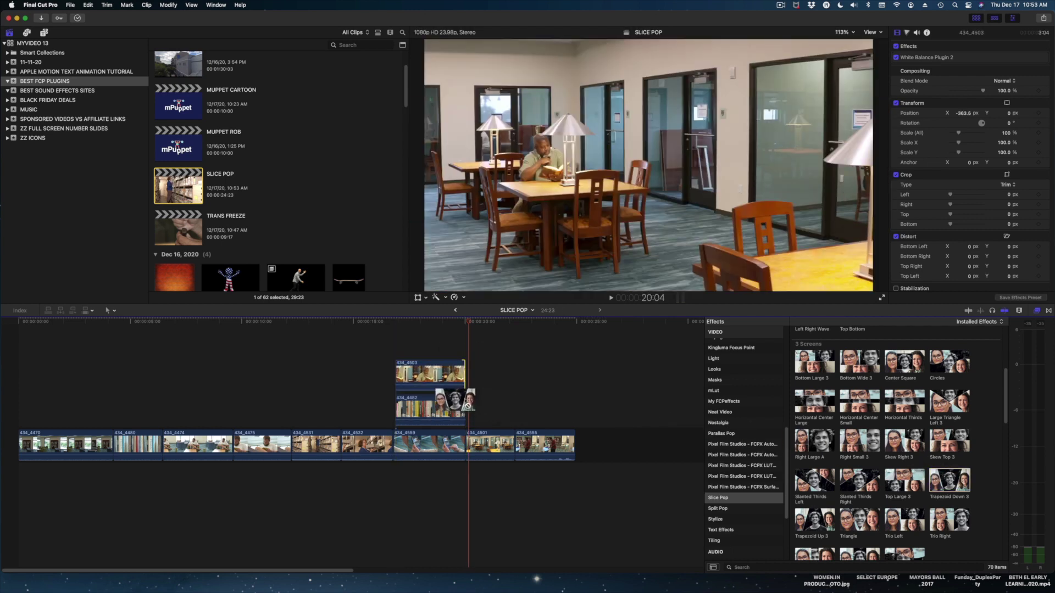
left_click_drag(971, 470, 431, 409)
Set the Zone Selection of Trapezoid Down 3 to 3 on clip 434_4503, viewing the composite at 18:10
left_click(426, 450)
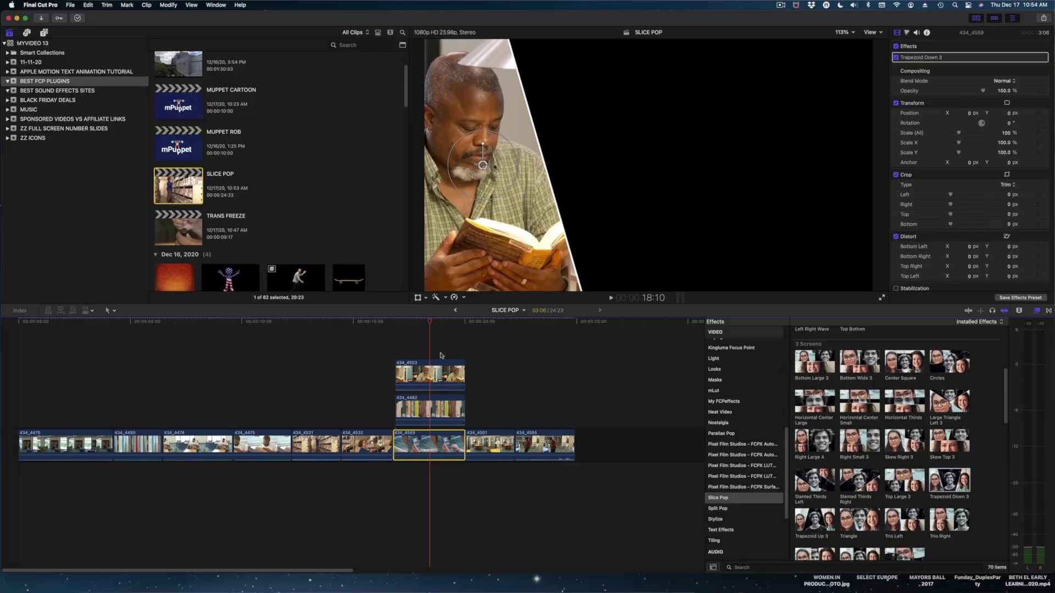
left_click(432, 378)
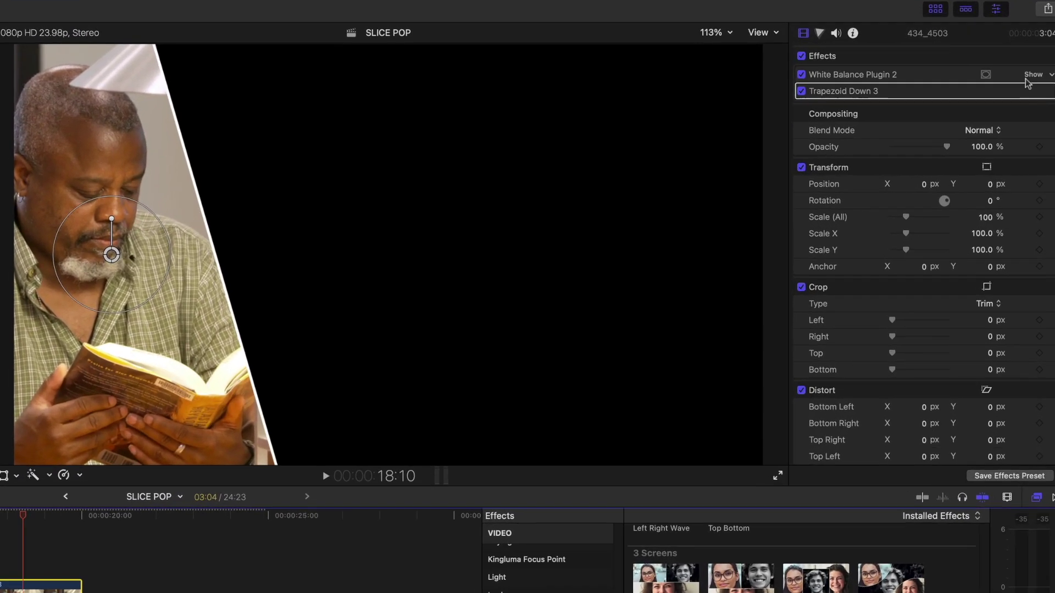
left_click(1032, 91)
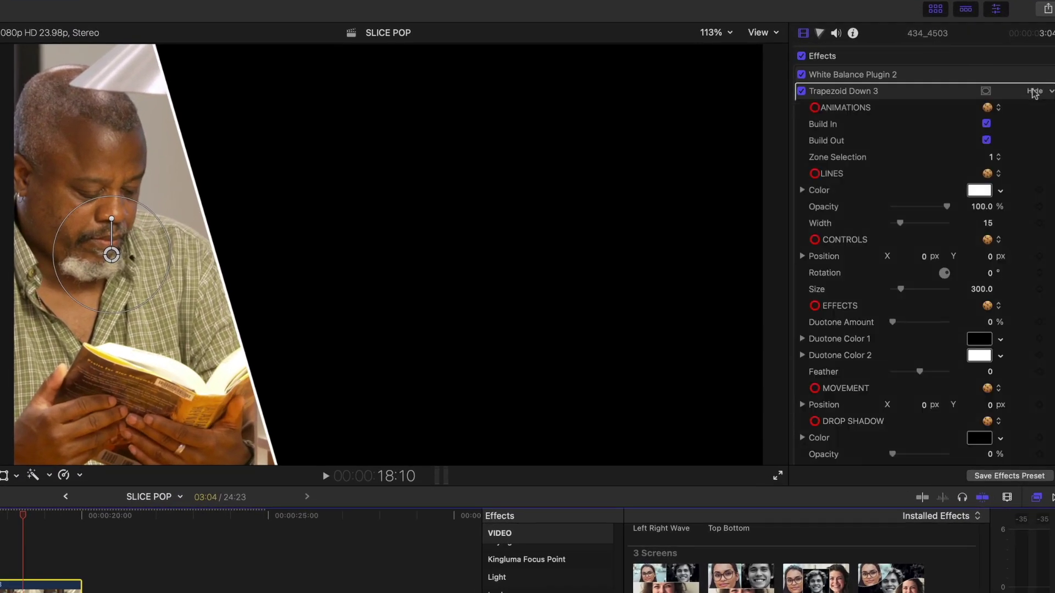
left_click(994, 157)
left_click(994, 189)
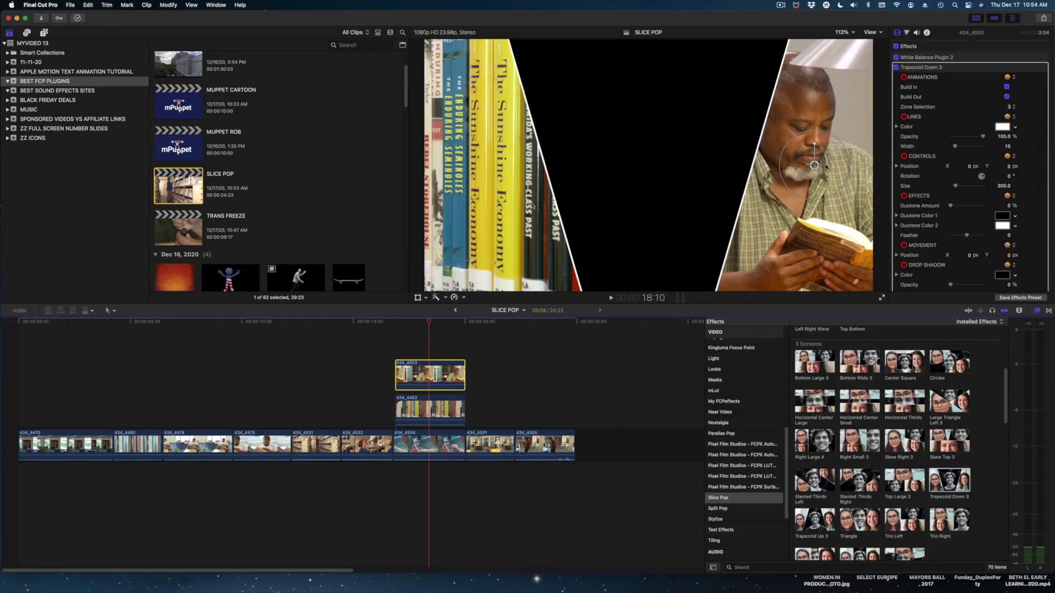
Check clip 434_4482's Trapezoid Down 3 settings and set the Zone Selection to 2 on clip 434_4559
left_click(432, 415)
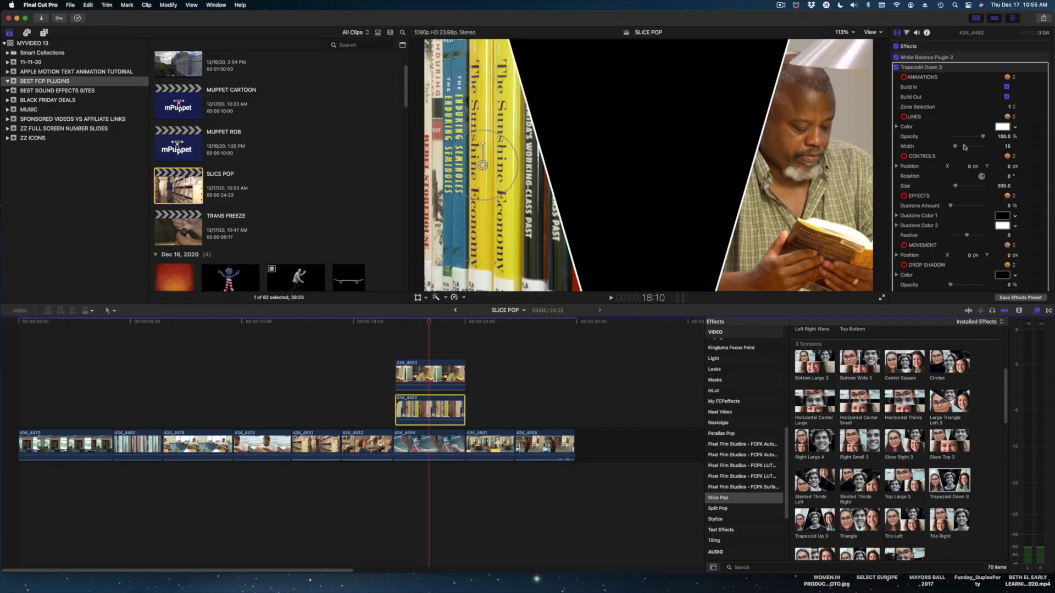
left_click(401, 448)
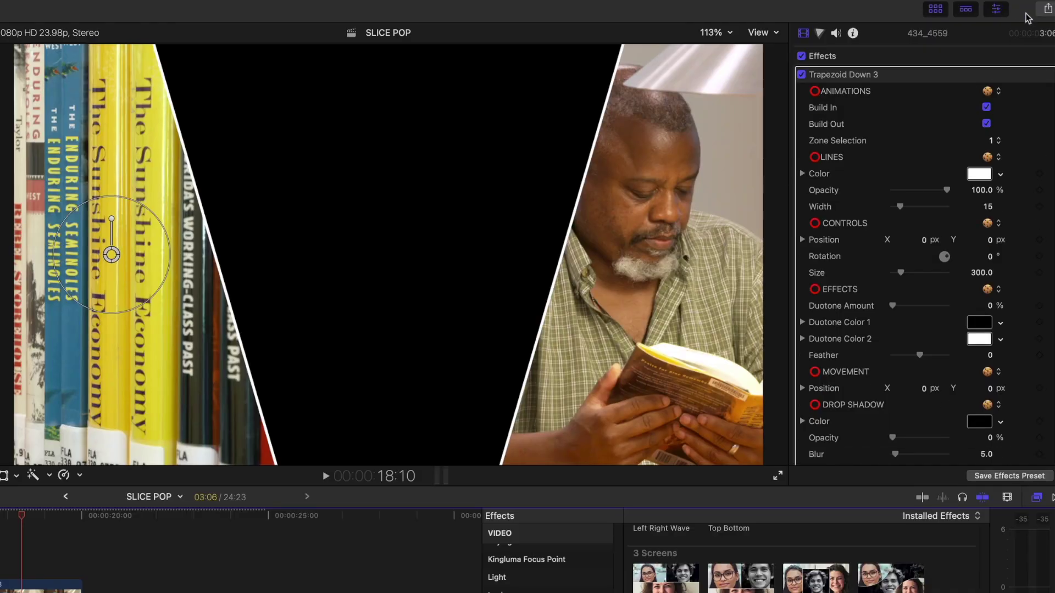
left_click(994, 142)
left_click(995, 158)
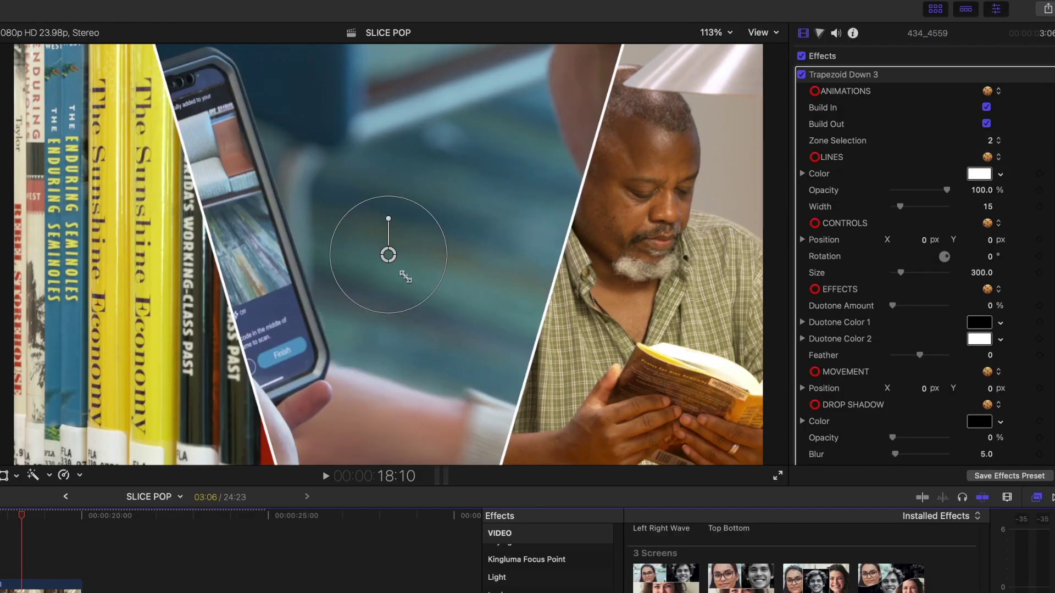
Reframe 434_4559 in the middle slice at X 0.38 px and size 350.5, and shift 434_4503 to X 0.06 px in its slice
left_click_drag(391, 257, 534, 256)
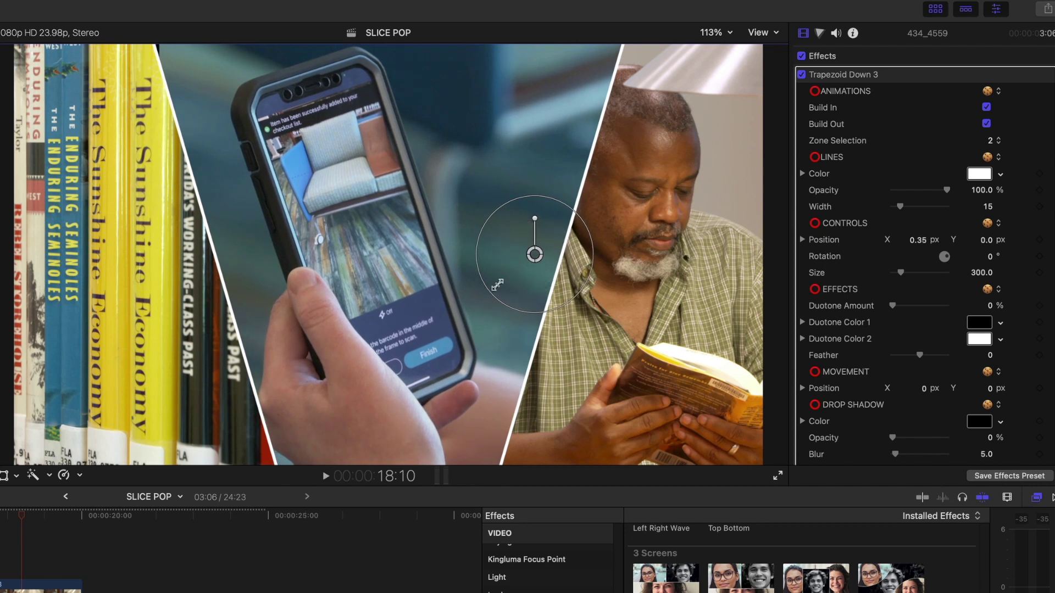
mouse_move(517, 283)
left_mouse_down()
mouse_move(467, 330)
mouse_move(531, 281)
left_mouse_up()
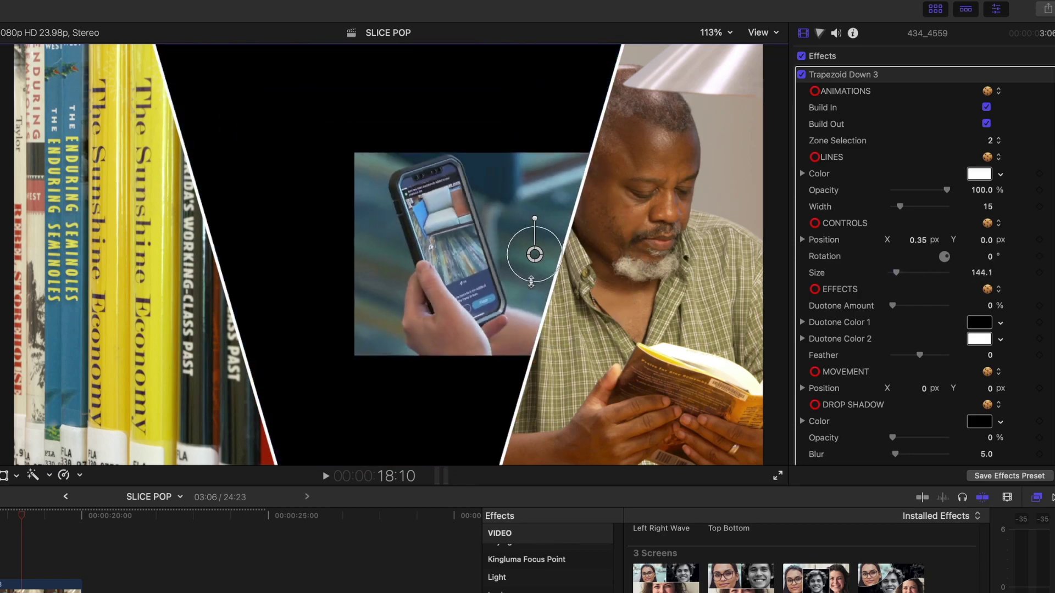
left_click(431, 376)
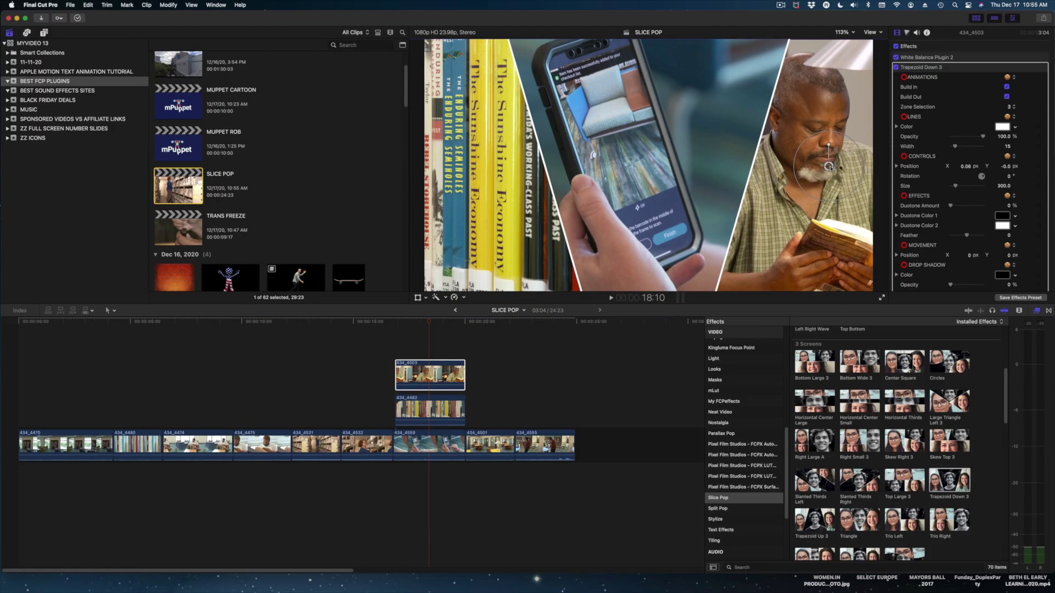
Play back the three-way split screen to examine its build-in and build-out animations
left_click(430, 409)
left_click_drag(447, 319, 409, 335)
key("space")
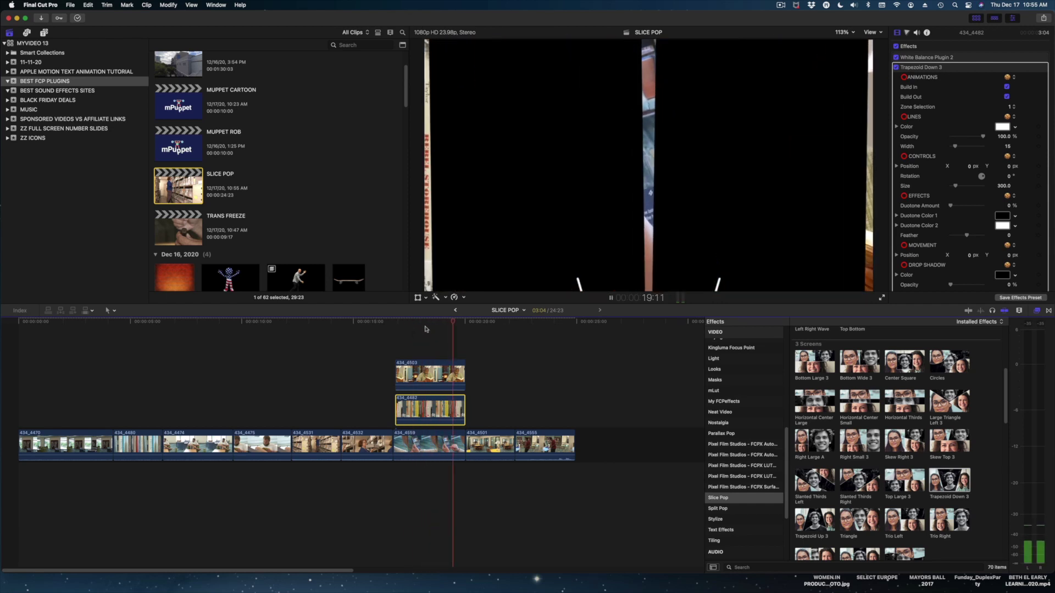
key("space")
left_click_drag(426, 319, 412, 324)
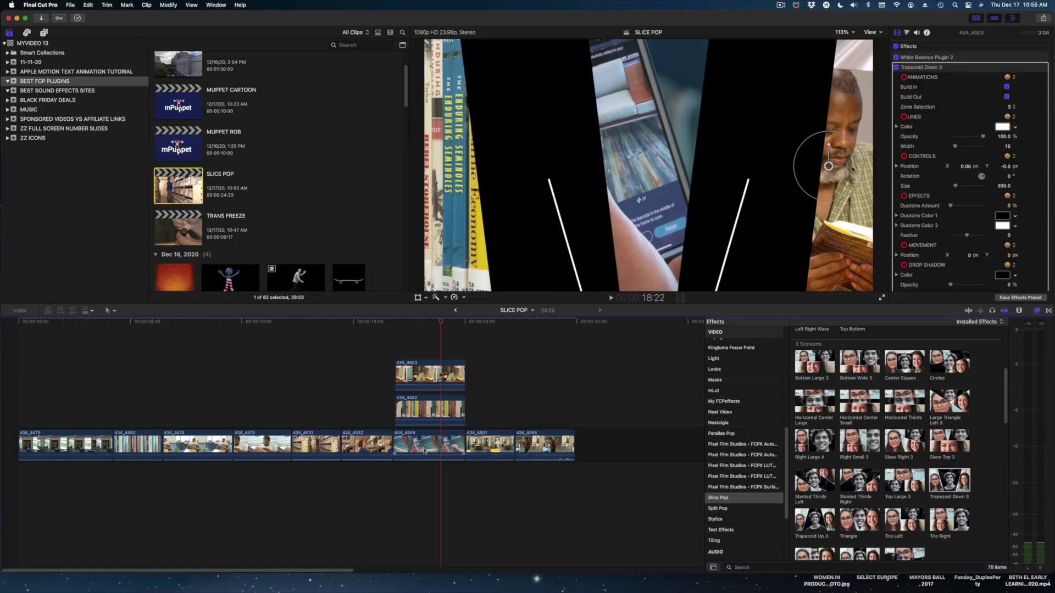
Stack the three split-screen clips above the cut between the storyline's first two clips, with 434_4503 lowest and 434_4559 on top, and play them
left_click_drag(431, 376, 115, 410)
left_click_drag(430, 409, 114, 375)
left_click_drag(387, 456, 125, 333)
key("space")
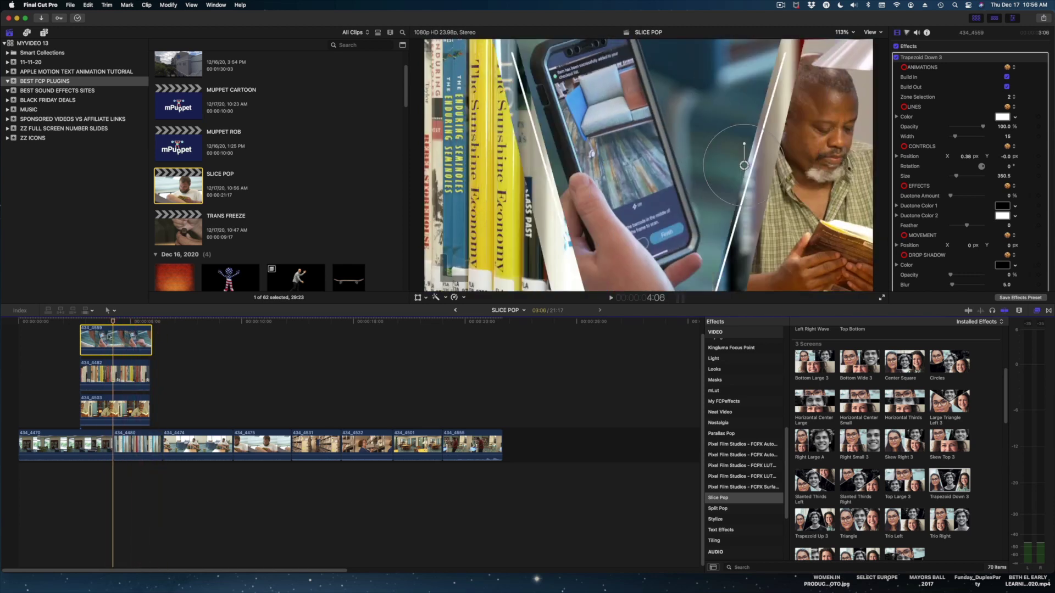
Set clip 434_4559's duotone colors to purple and green, with Duotone Amount at 0% and Feather at 16
left_click(136, 346)
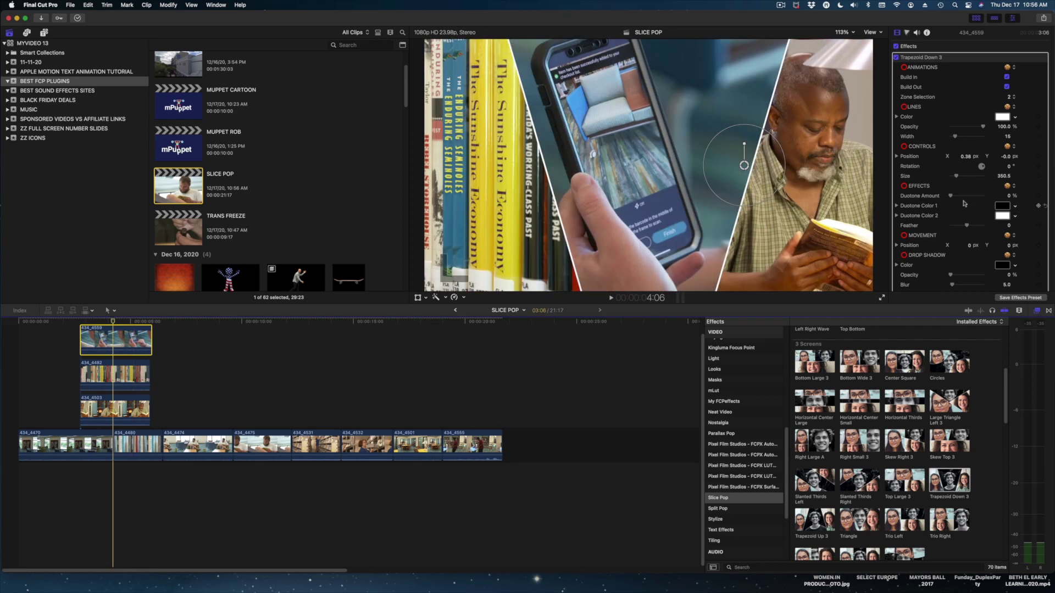
left_click(1002, 205)
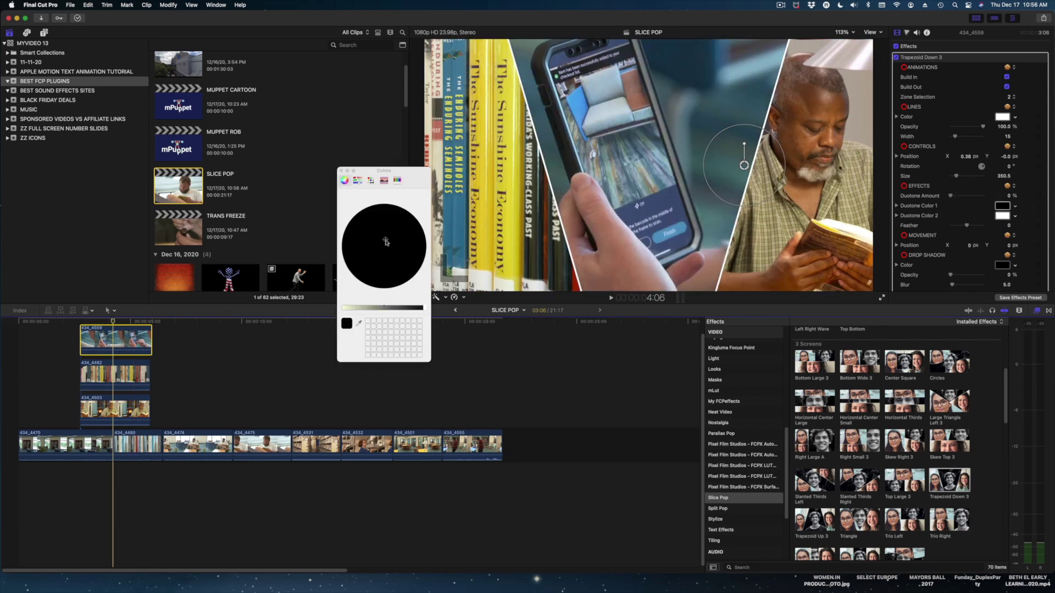
left_click_drag(384, 242, 414, 262)
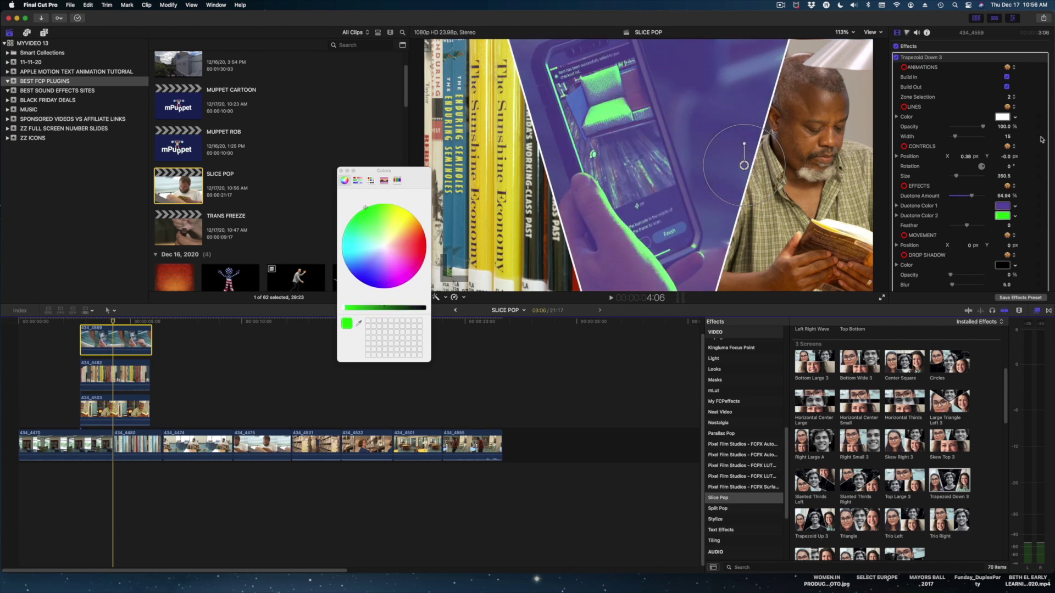
left_click_drag(971, 196, 917, 207)
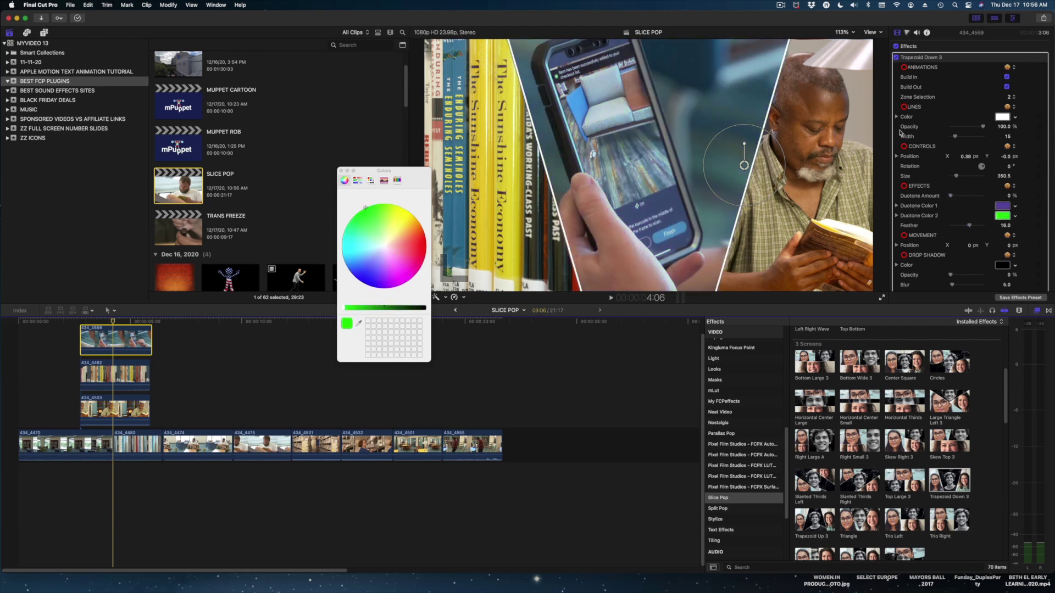
Change the divider lines of clip 434_4559's effect to black with a width of 45 and an opacity of 0%
left_click(1002, 117)
left_click_drag(388, 238, 394, 271)
mouse_move(955, 136)
left_mouse_down()
mouse_move(984, 136)
mouse_move(955, 119)
left_mouse_up()
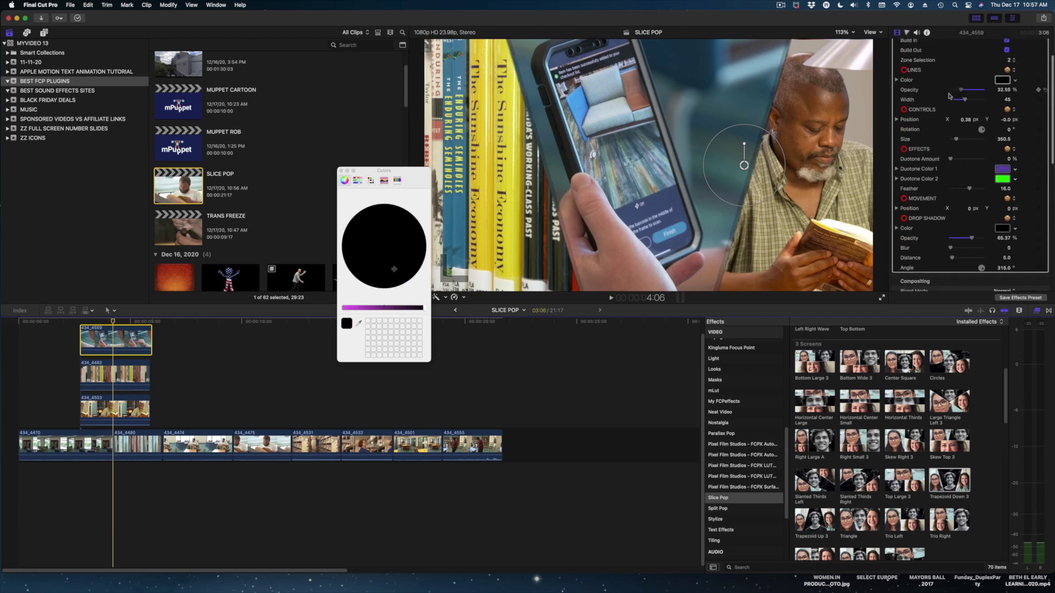
left_click(950, 91)
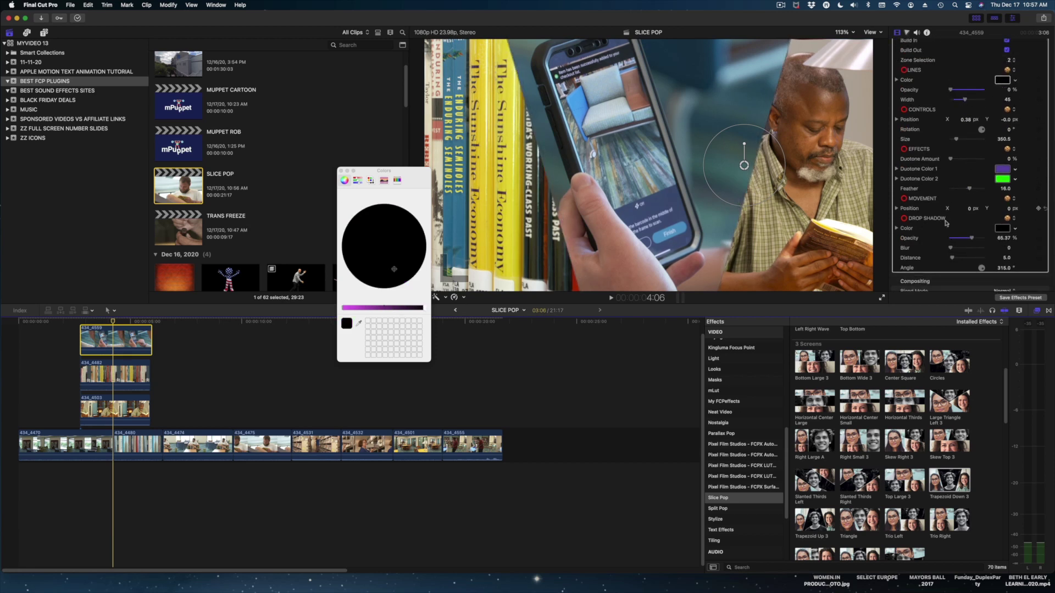
Set the drop shadow opacity of clip 434_4559's effect to 100% and adjust the shadow's distance and blur
left_click_drag(970, 239, 989, 239)
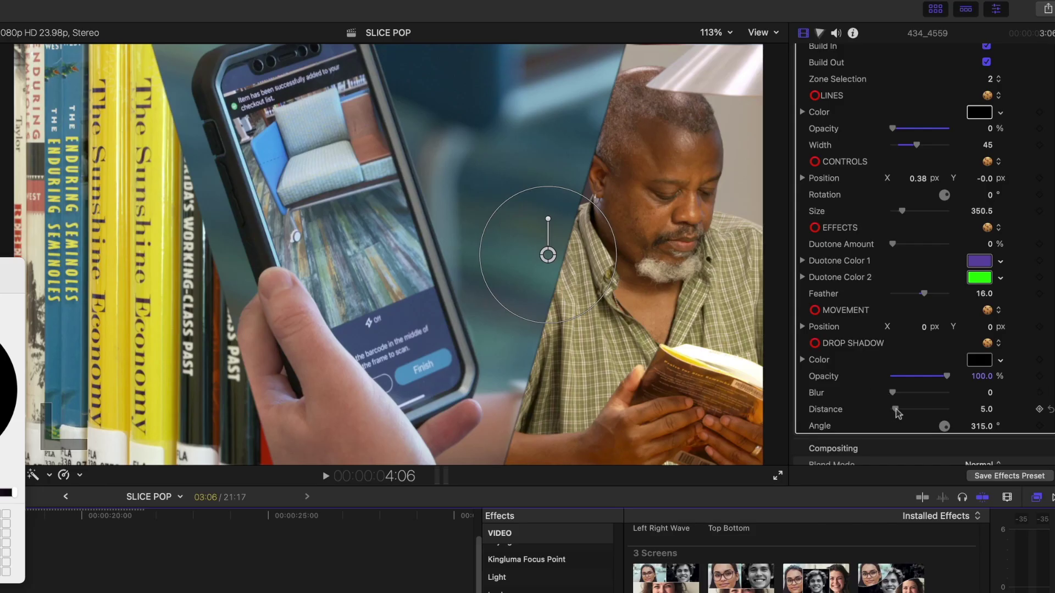
left_click_drag(952, 258, 968, 256)
mouse_move(920, 403)
left_mouse_down()
mouse_move(935, 406)
mouse_move(932, 378)
mouse_move(931, 393)
mouse_move(901, 401)
mouse_move(911, 393)
left_mouse_up()
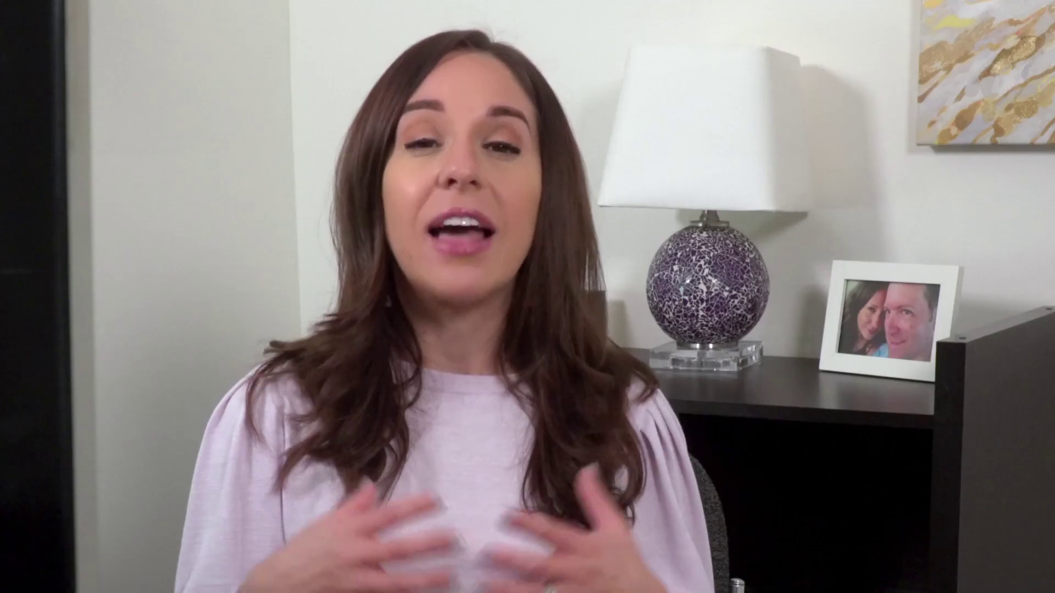